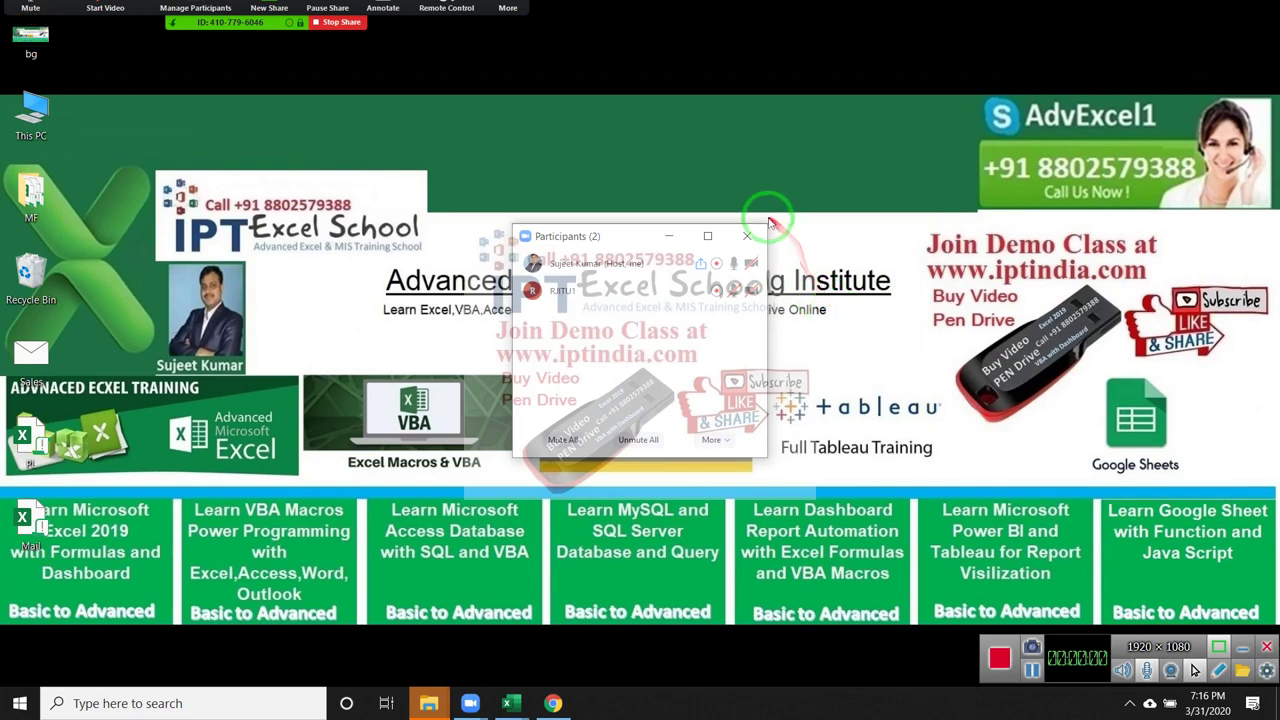
Step: Close the Zoom Participants window and search the Start menu for 'po' to find PowerPoint
click(747, 236)
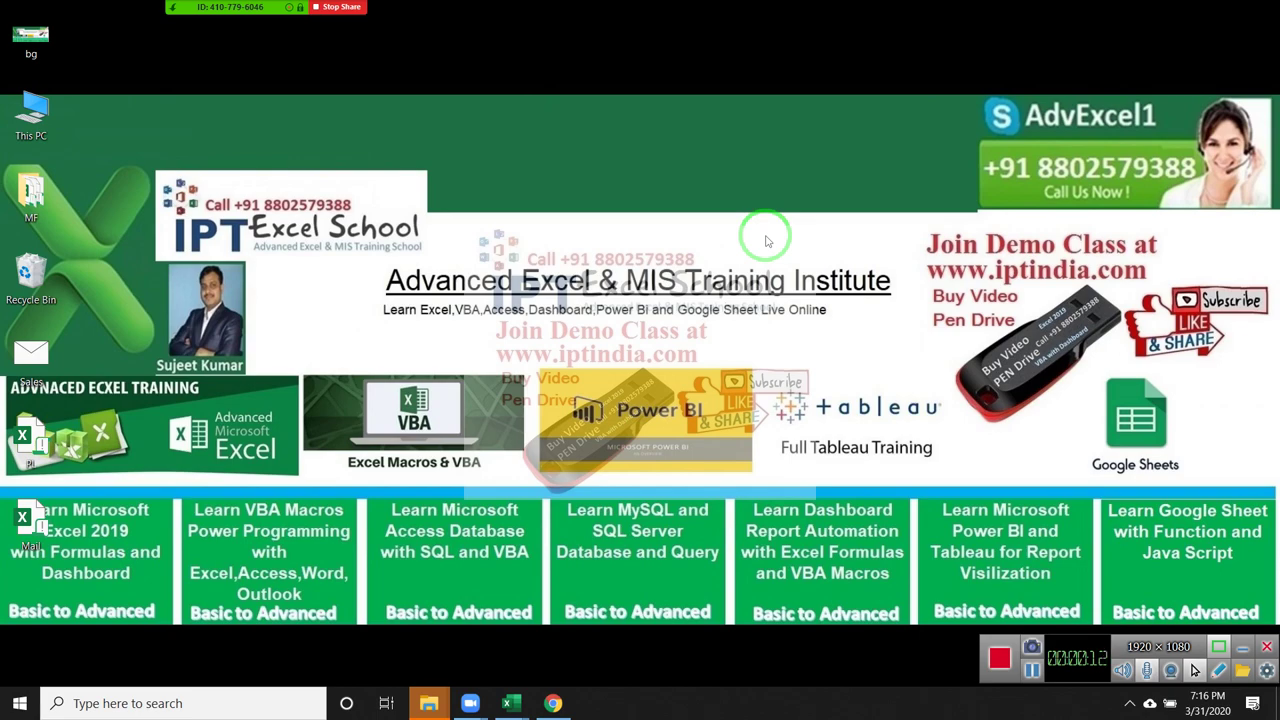
key(super)
text(po)
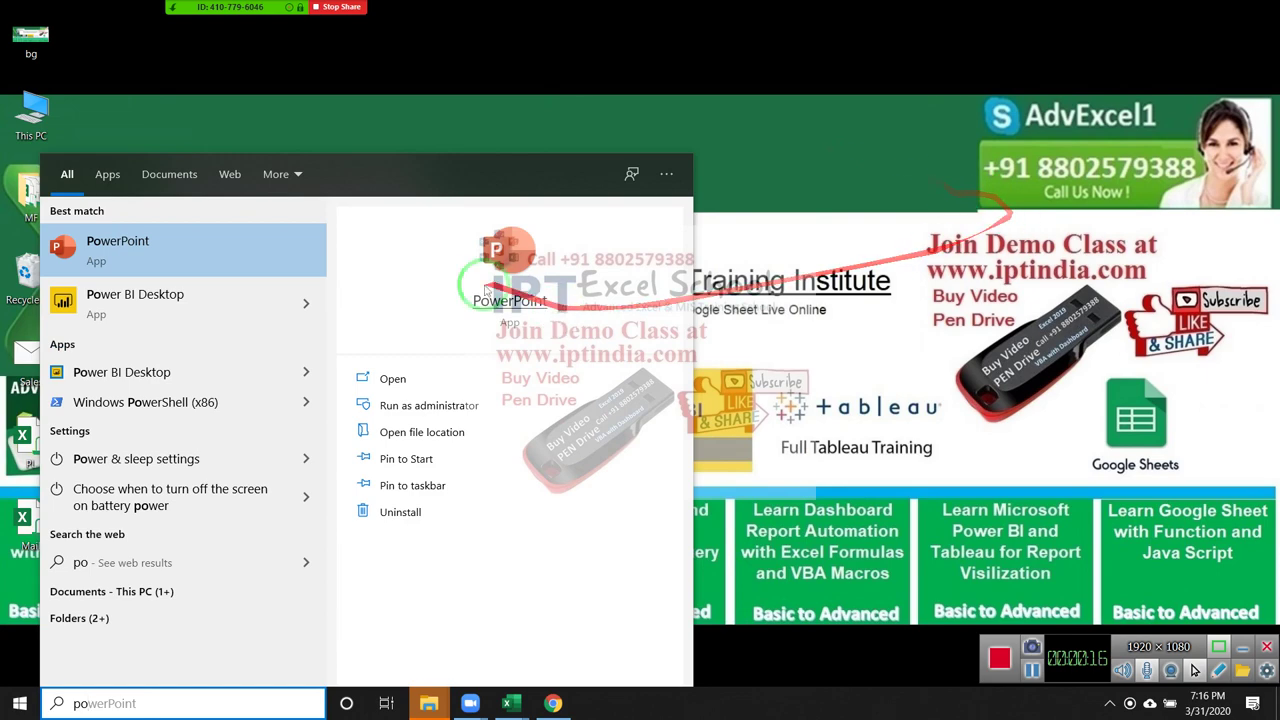
Step: Launch PowerPoint from the Start search results and wait for its Home start screen
click(510, 296)
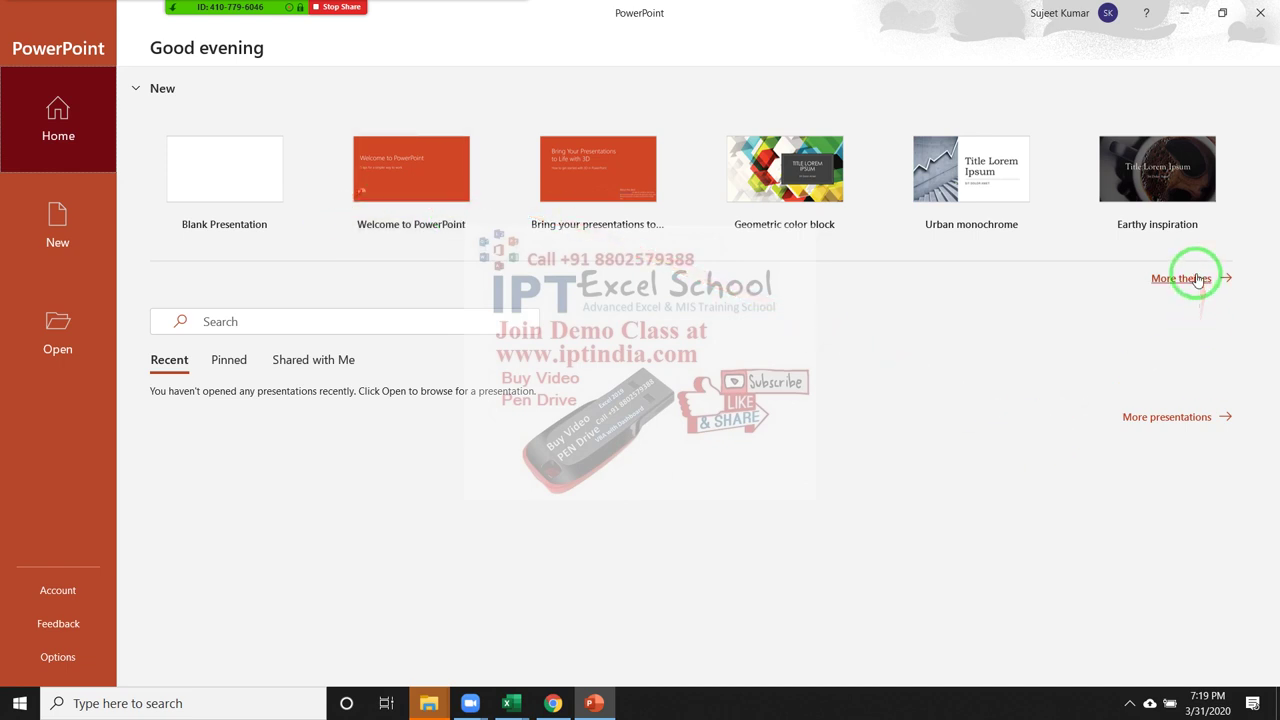
Step: On the New page, run the suggested 'Charts' online template search
click(90, 233)
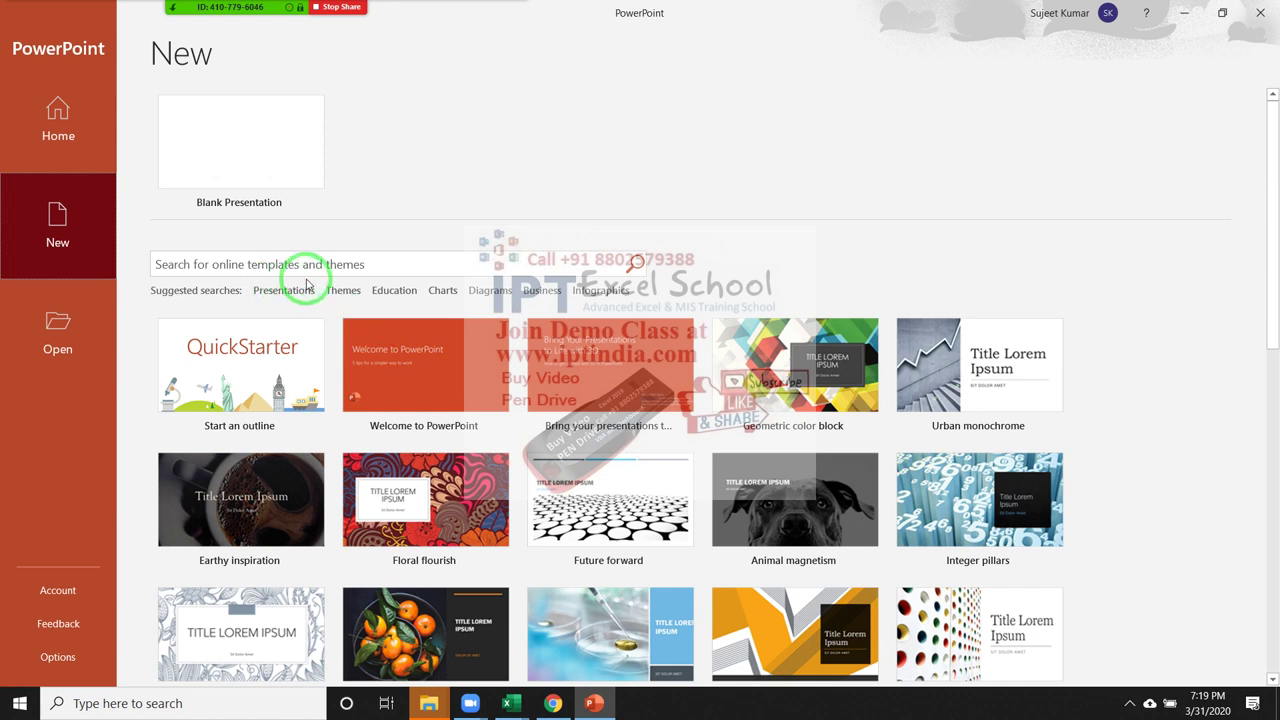
click(443, 291)
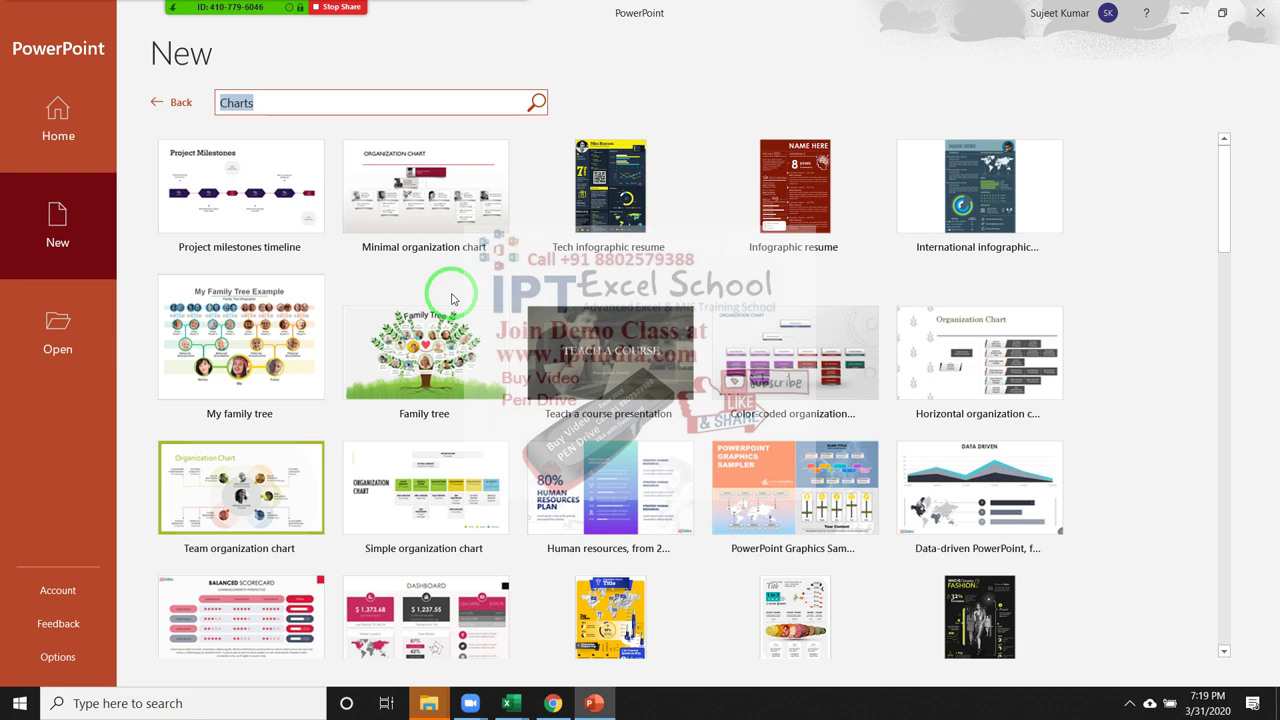
Step: Create a new presentation from the My family tree template
click(172, 374)
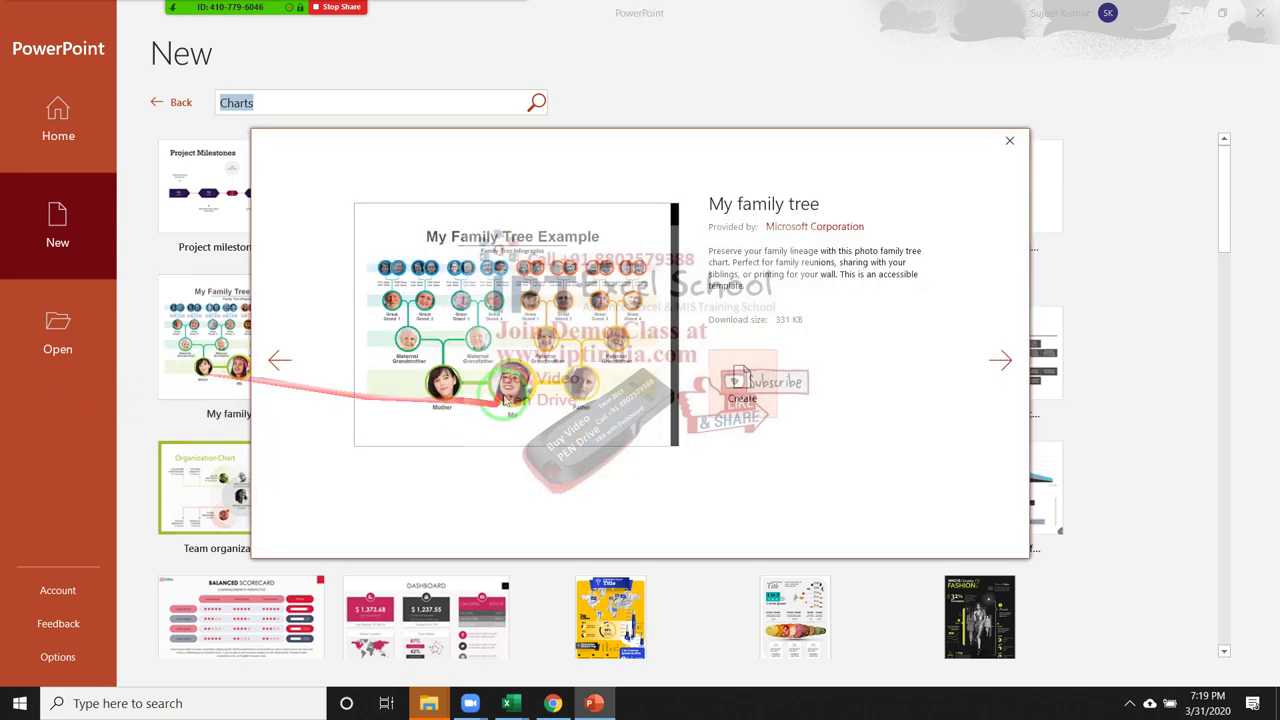
click(745, 392)
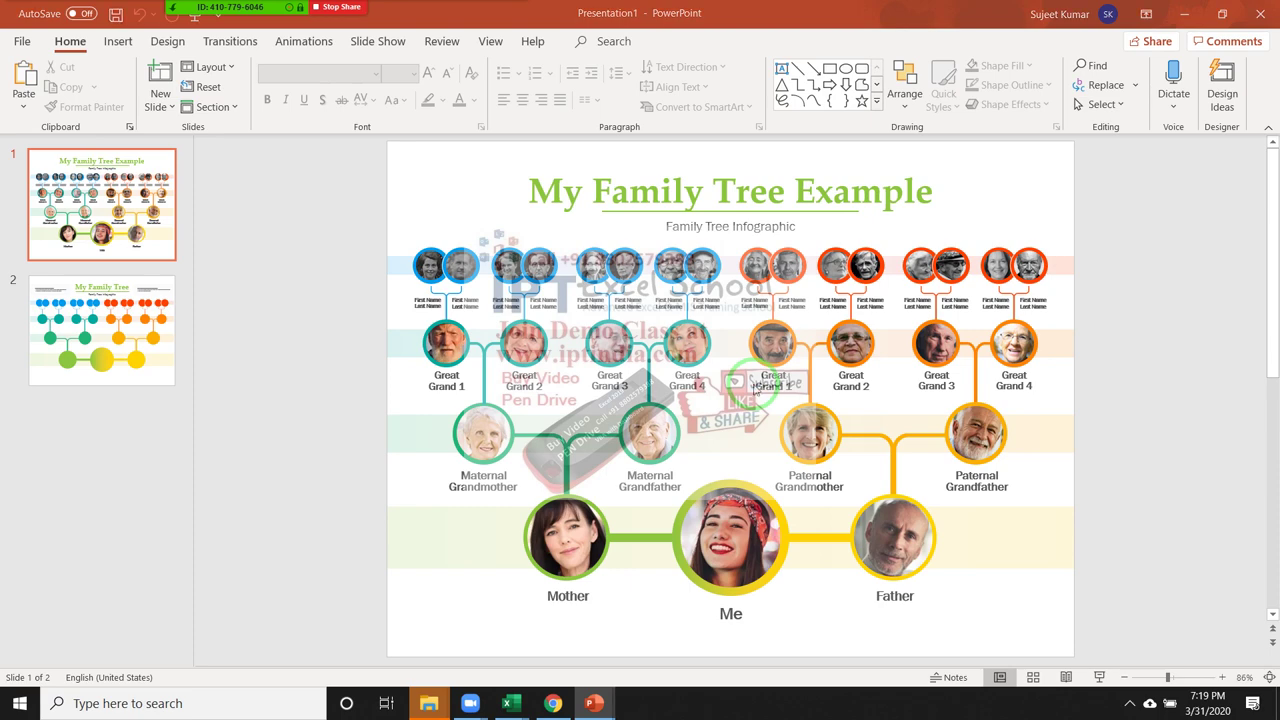
key(F5)
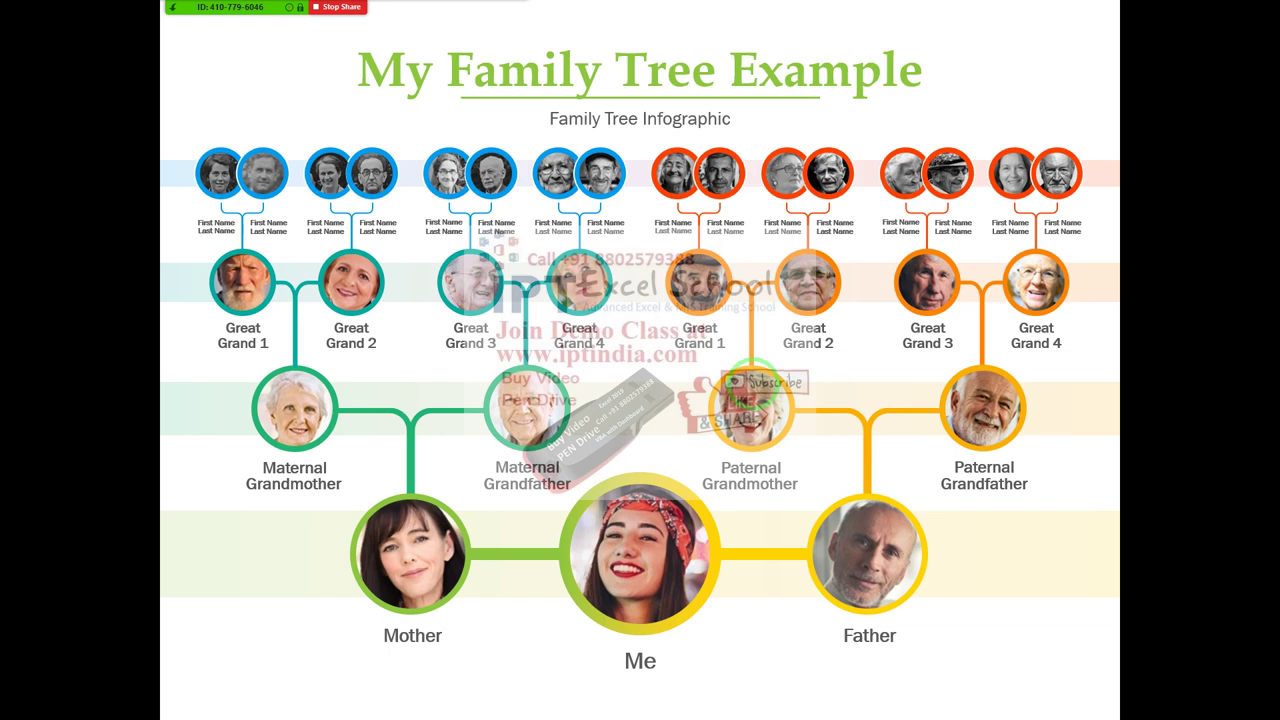
key(Escape)
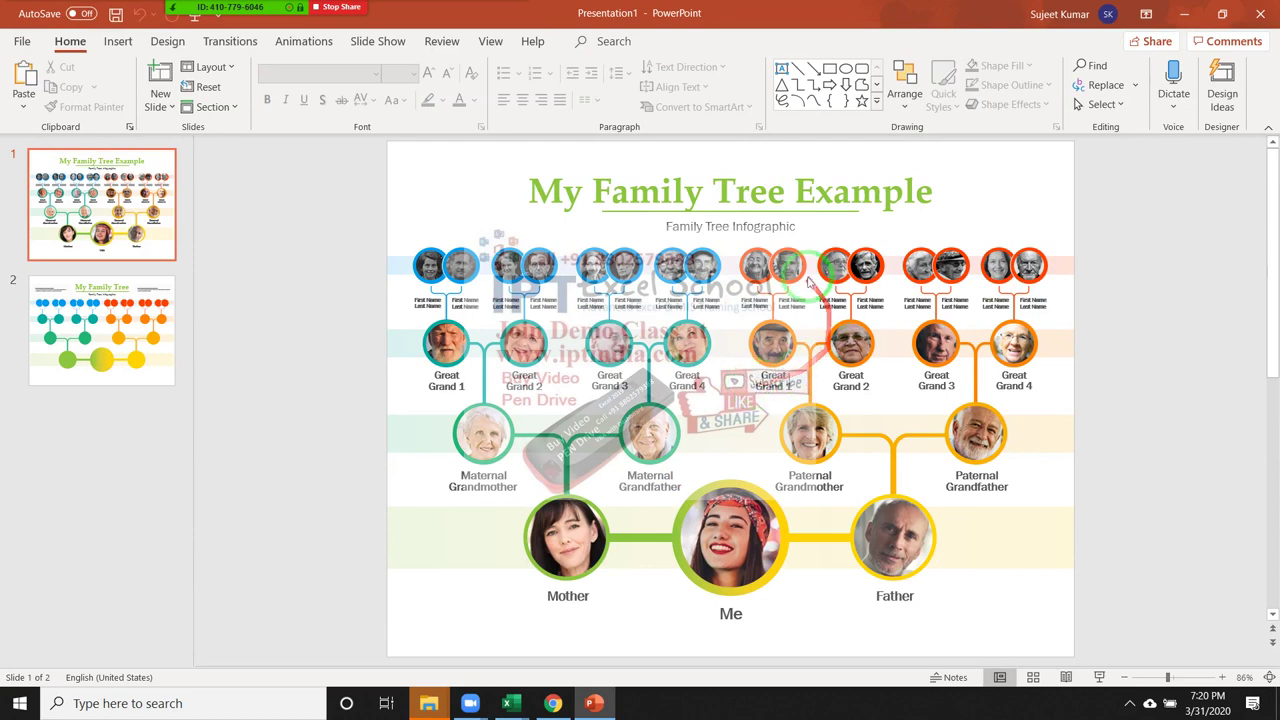
click(800, 266)
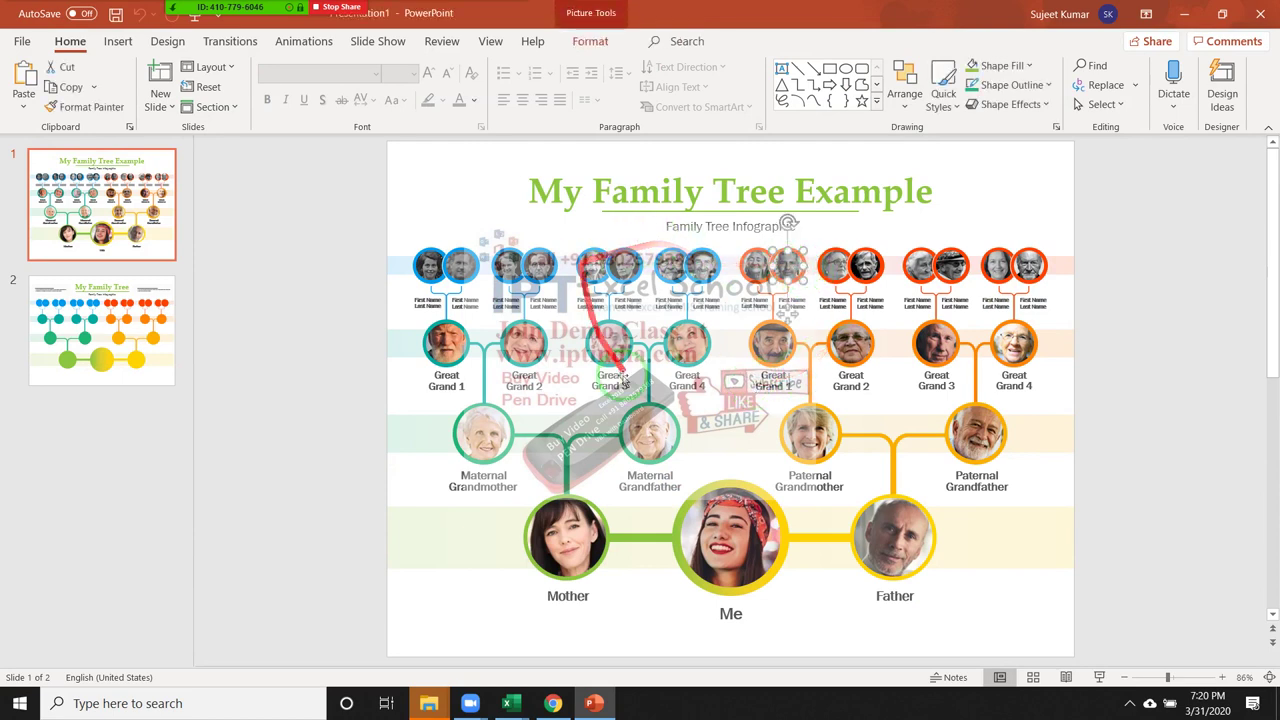
click(716, 518)
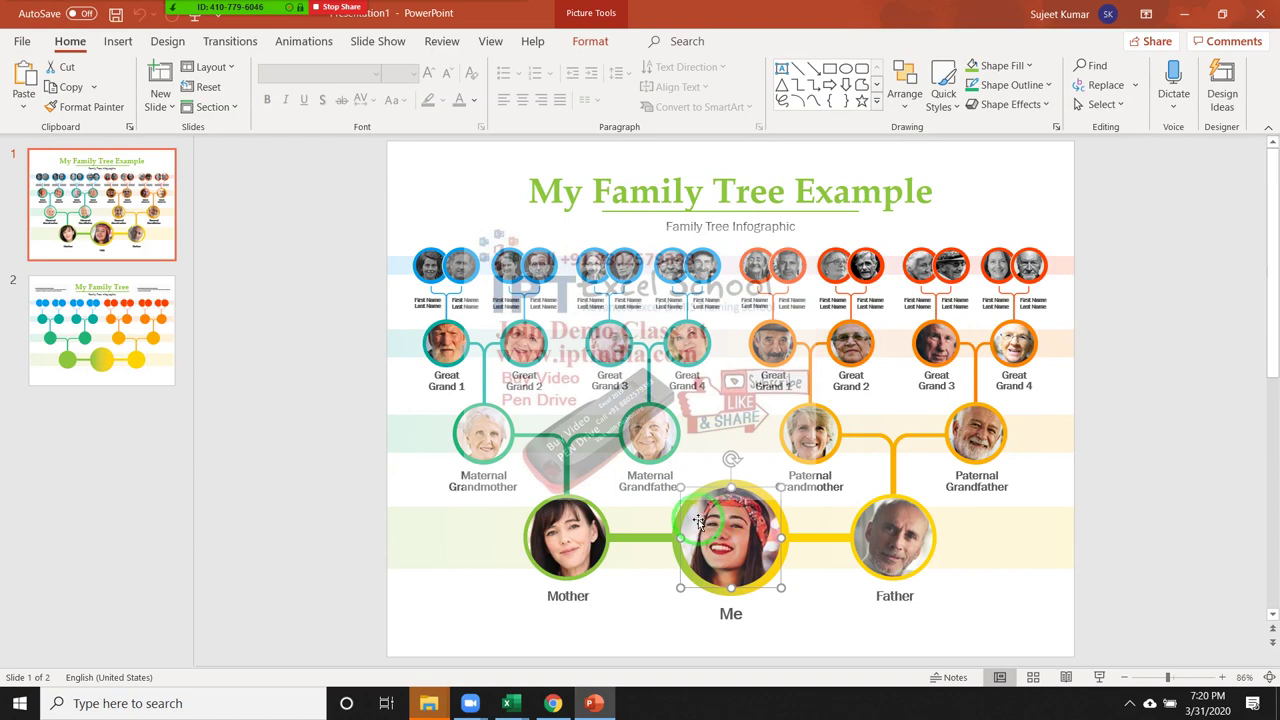
click(585, 530)
click(880, 545)
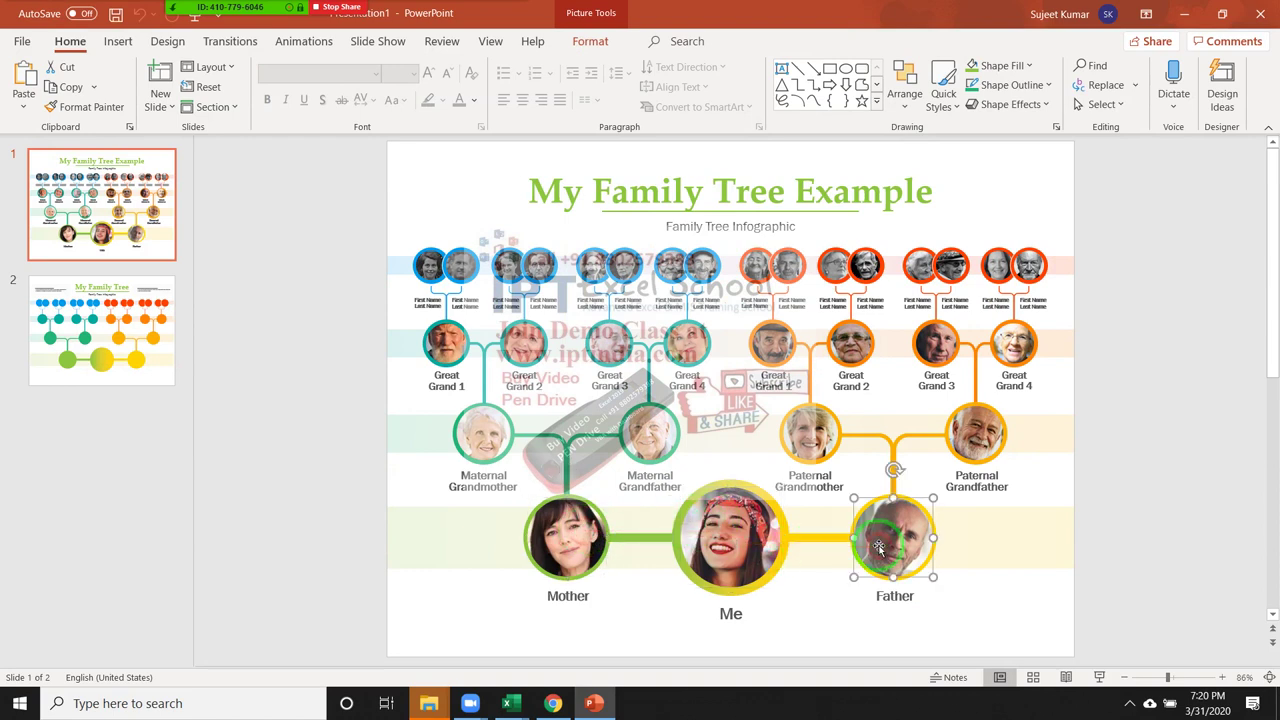
click(662, 440)
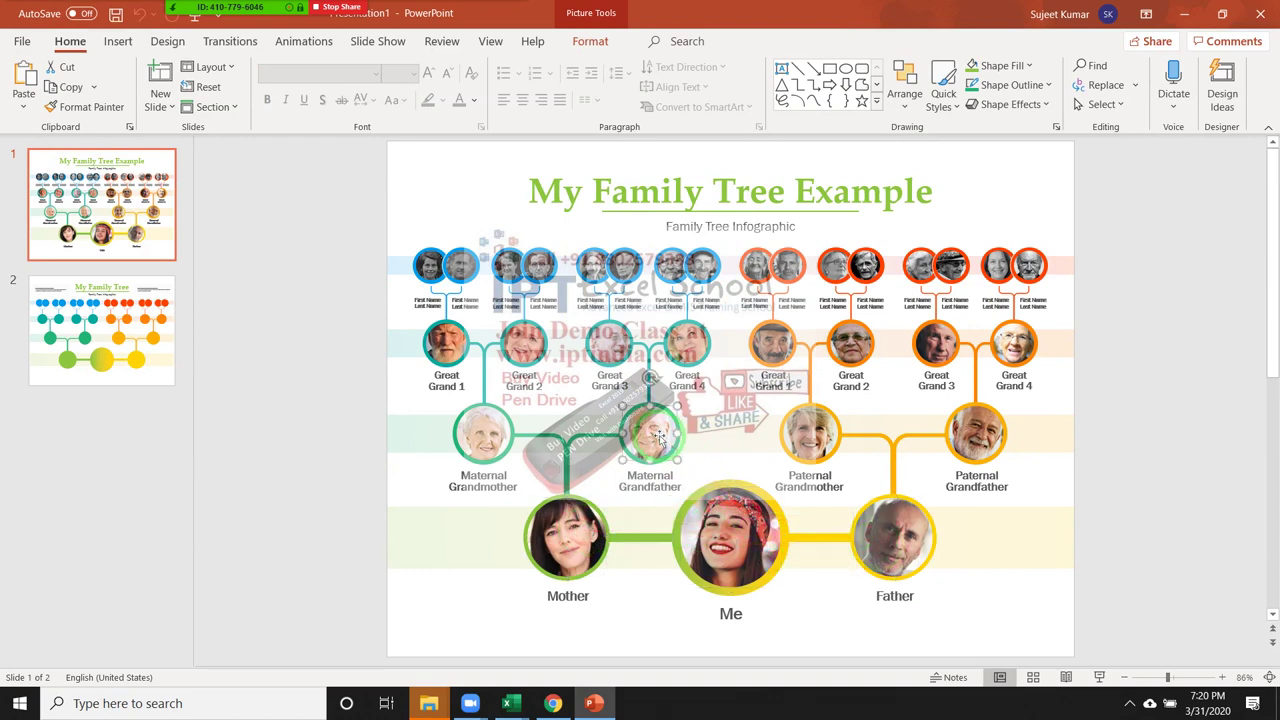
click(477, 437)
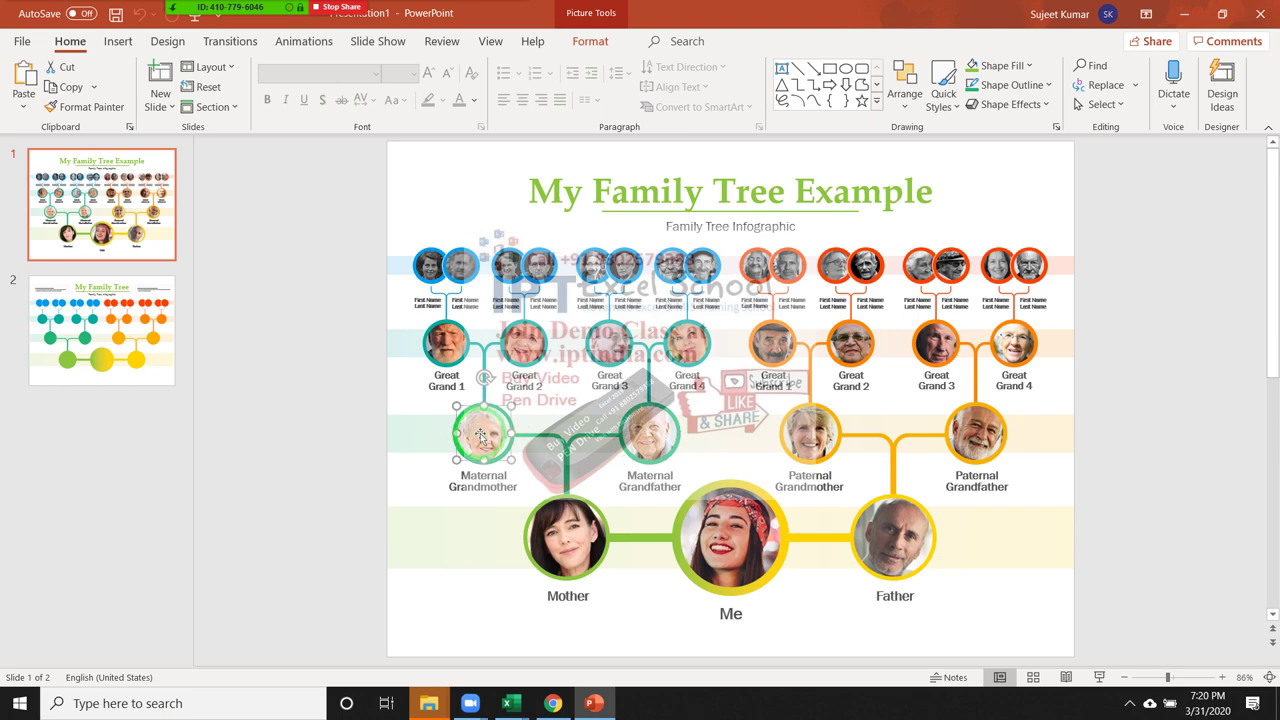
click(803, 438)
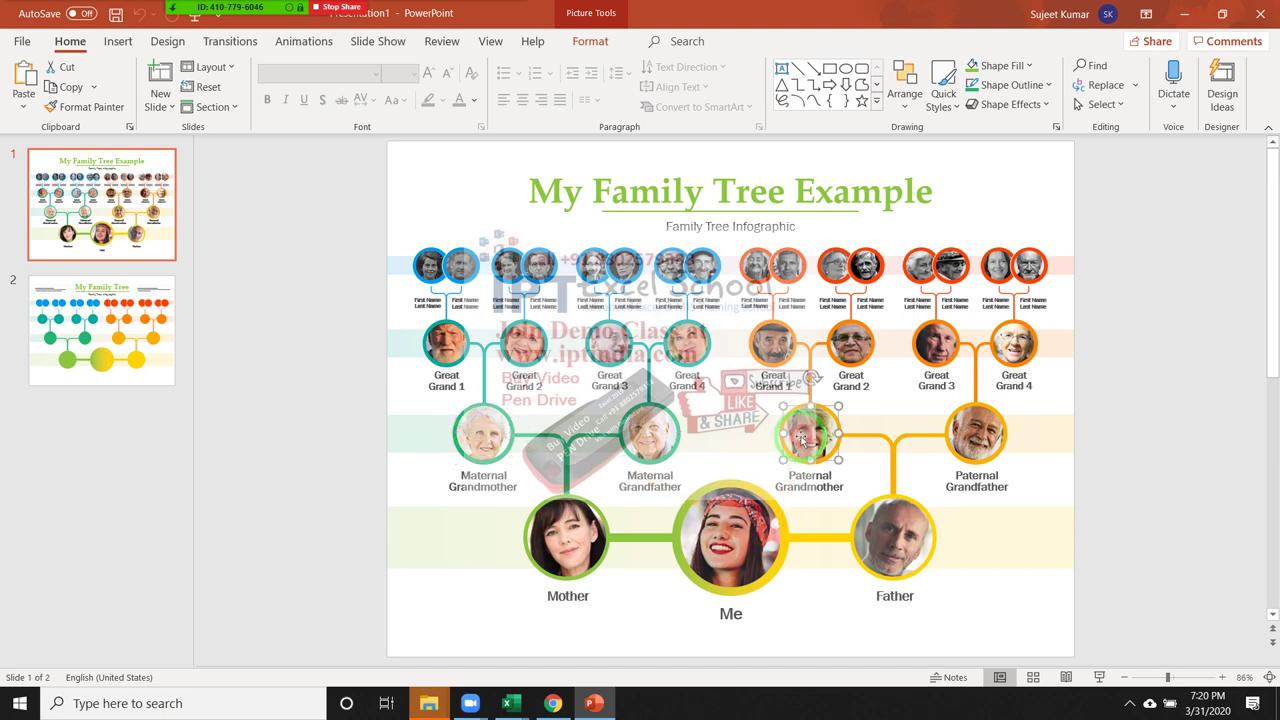
click(987, 436)
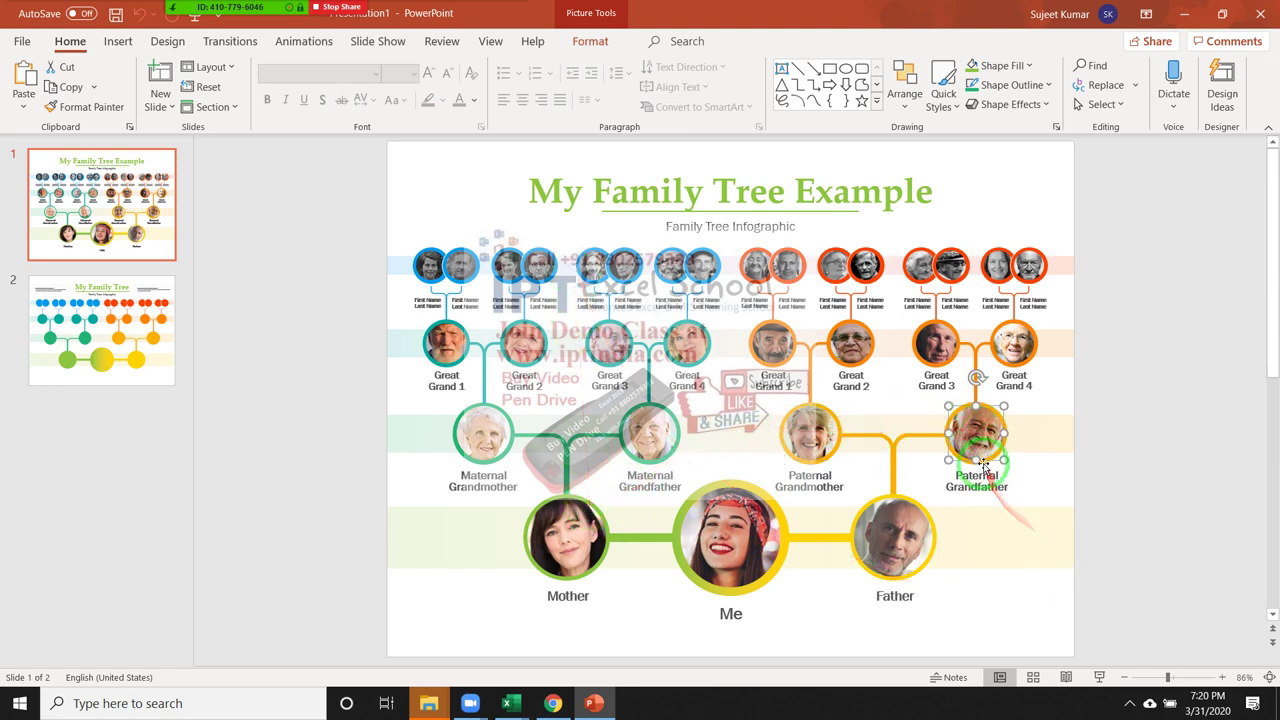
drag(976, 460, 962, 345)
click(958, 275)
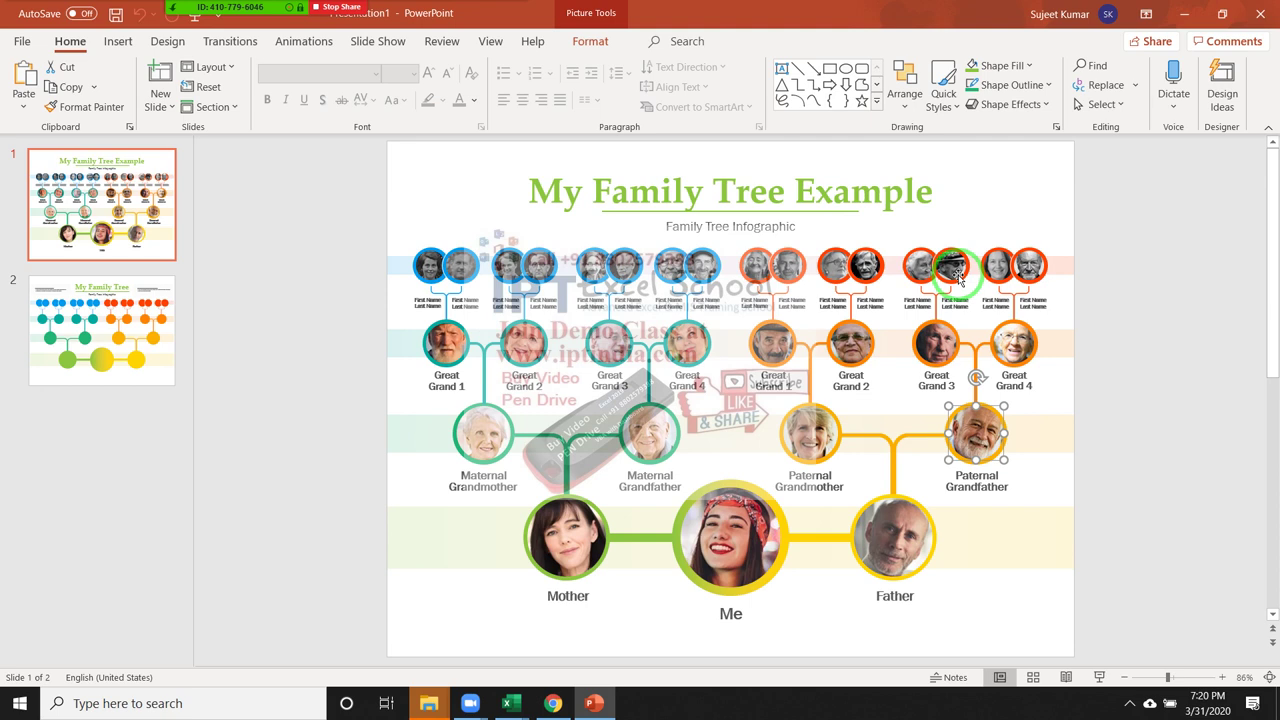
Step: Return to File > New and browse the template gallery up and down
click(23, 42)
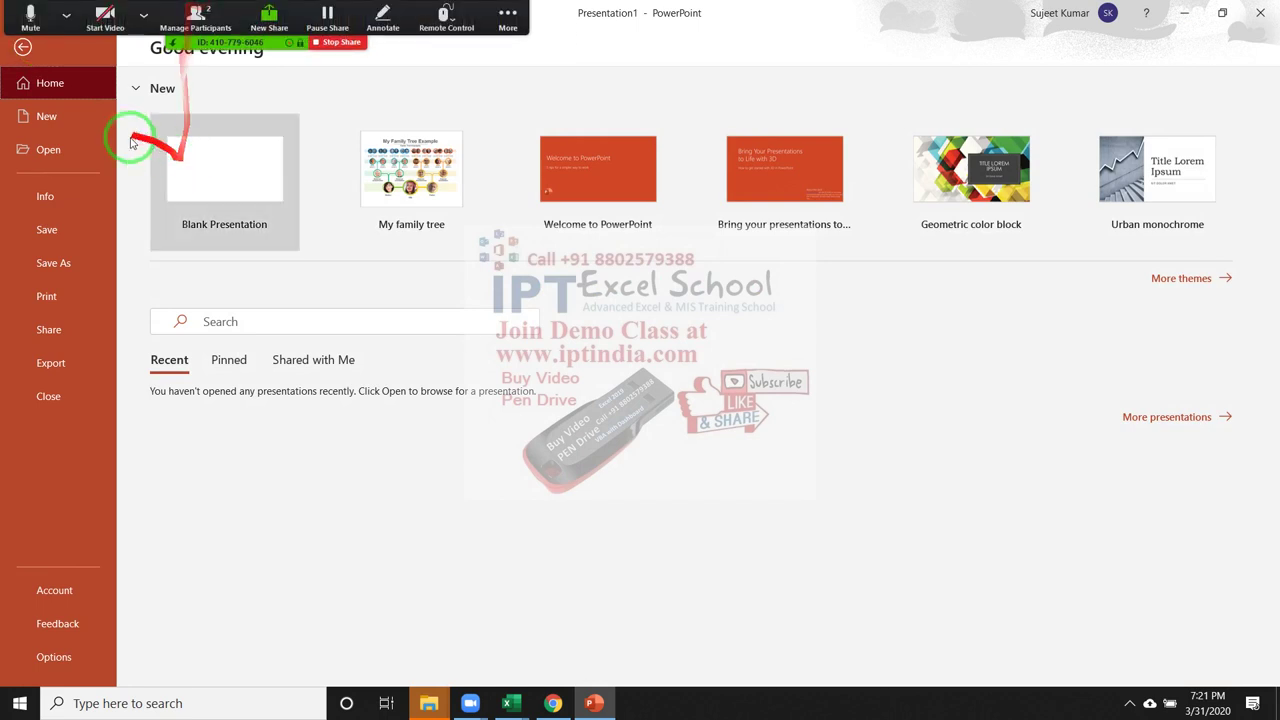
click(101, 112)
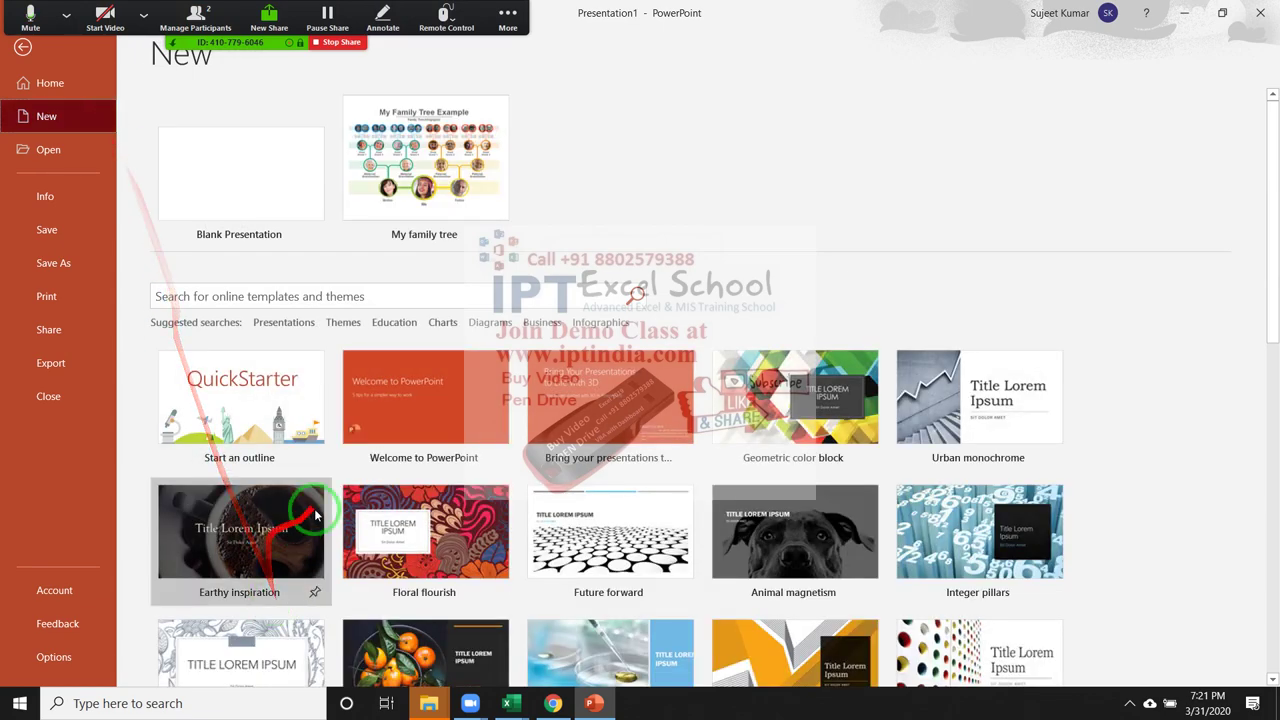
scroll(490, 418, down, 2)
scroll(497, 486, down, 1)
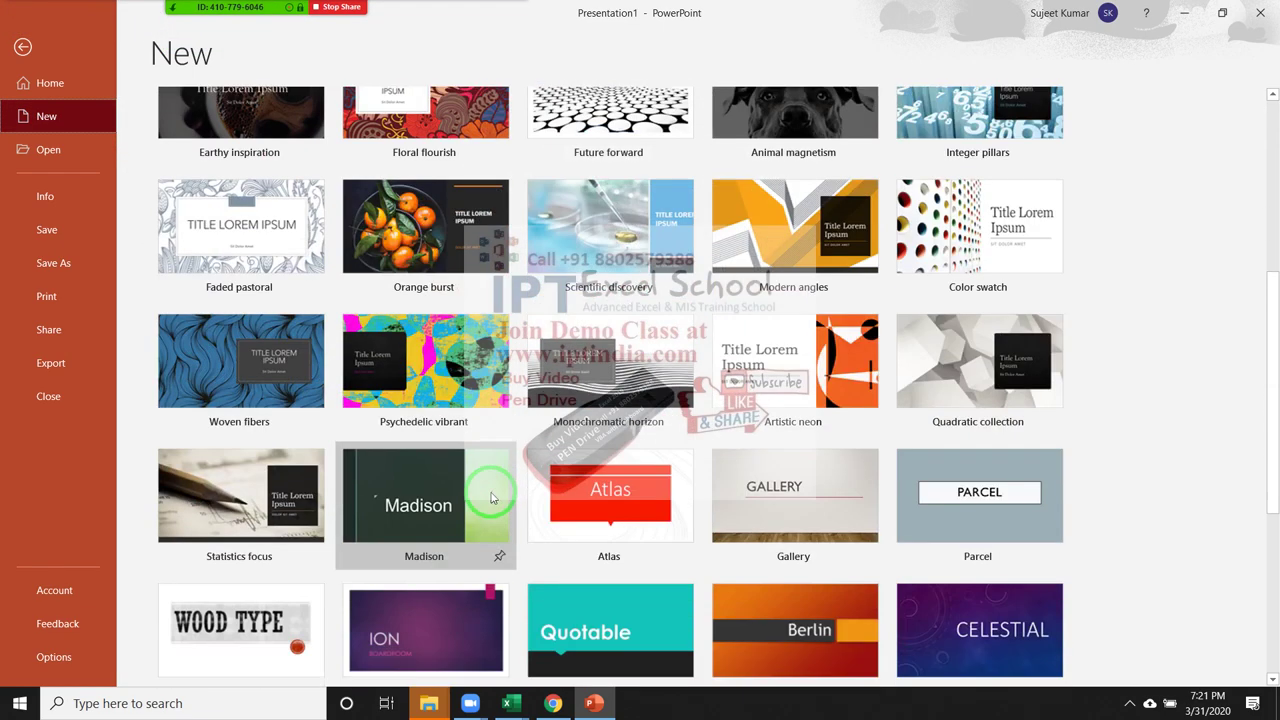
scroll(497, 491, down, 1)
scroll(491, 500, down, 2)
scroll(490, 500, up, 2)
scroll(495, 495, up, 2)
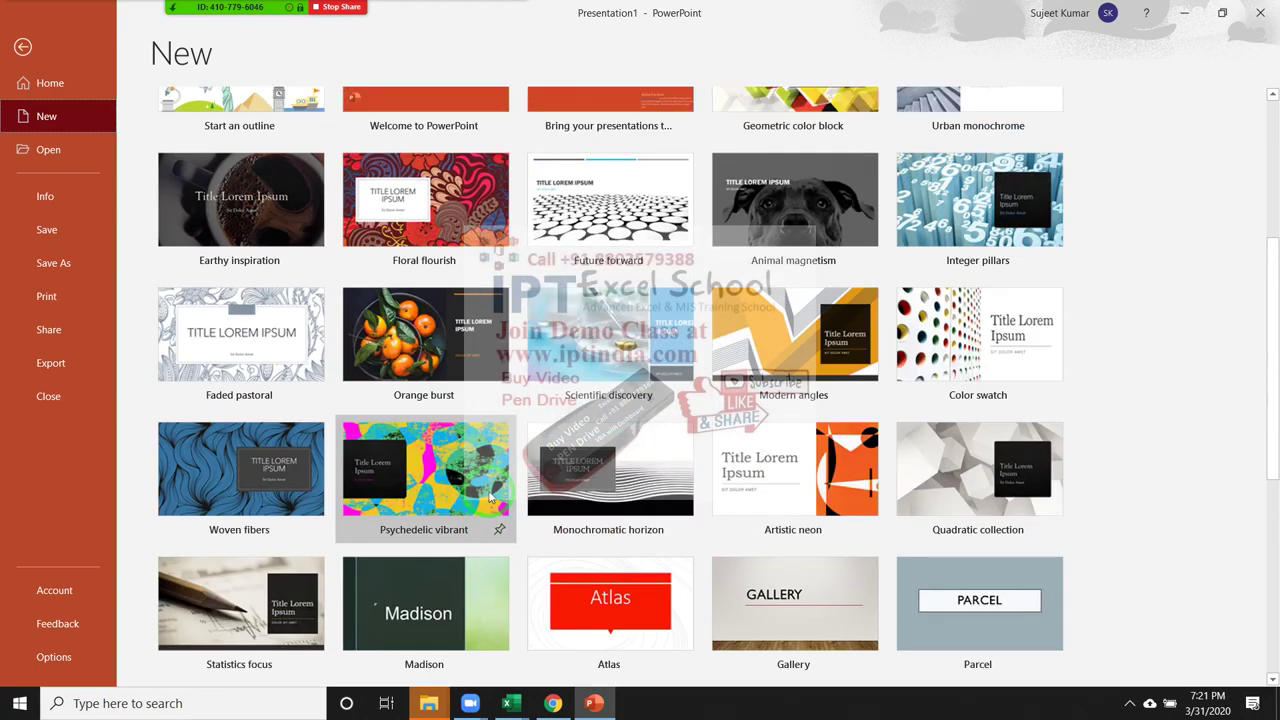
scroll(497, 492, up, 2)
scroll(497, 492, up, 2)
scroll(497, 492, down, 1)
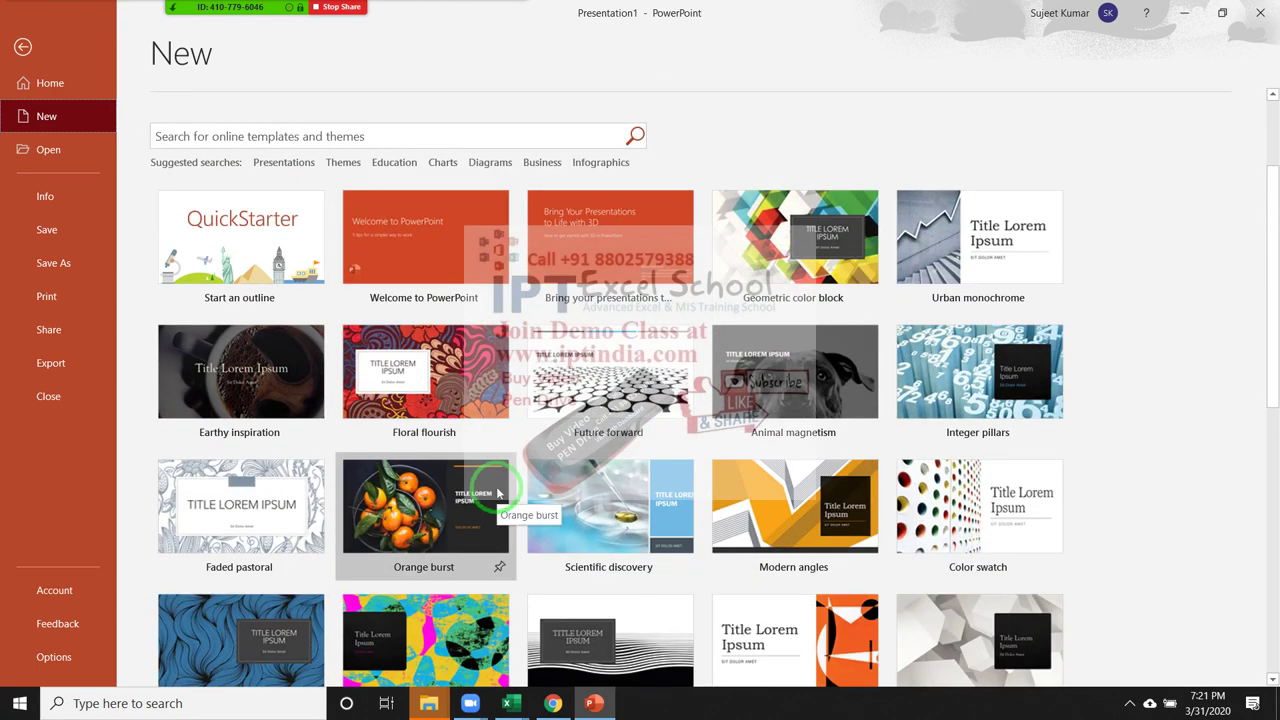
scroll(497, 492, up, 1)
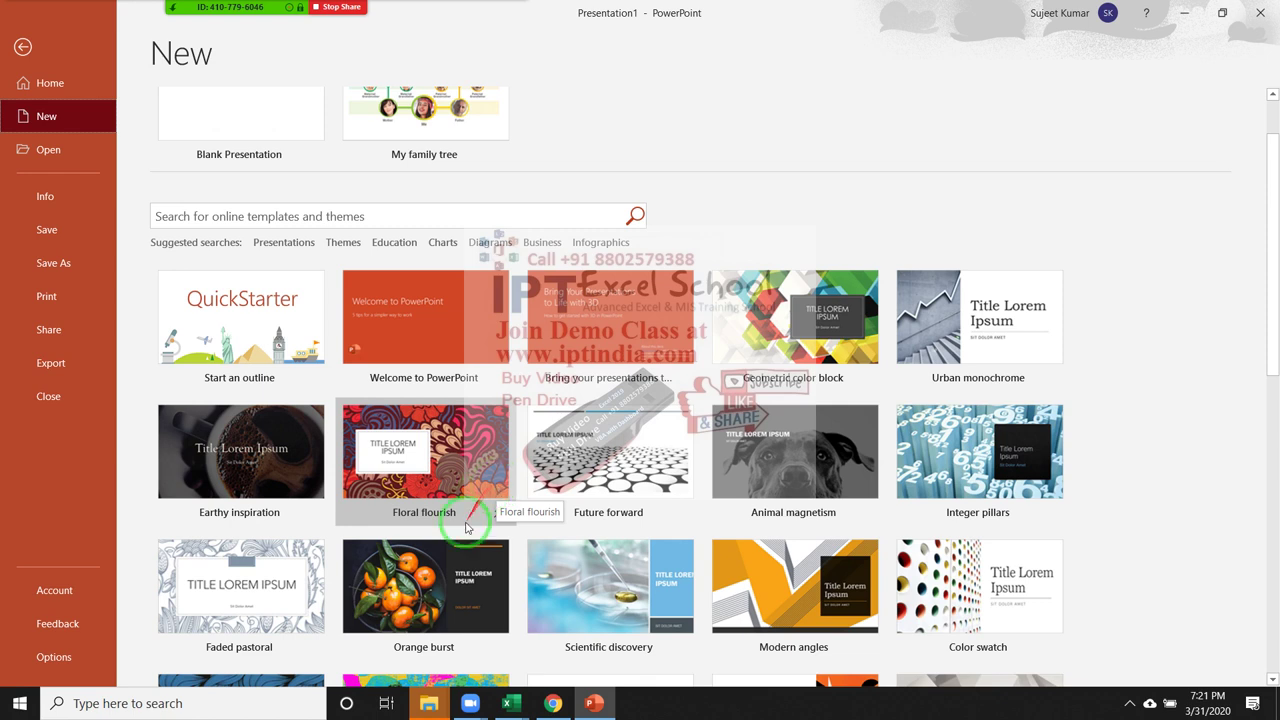
scroll(490, 610, down, 3)
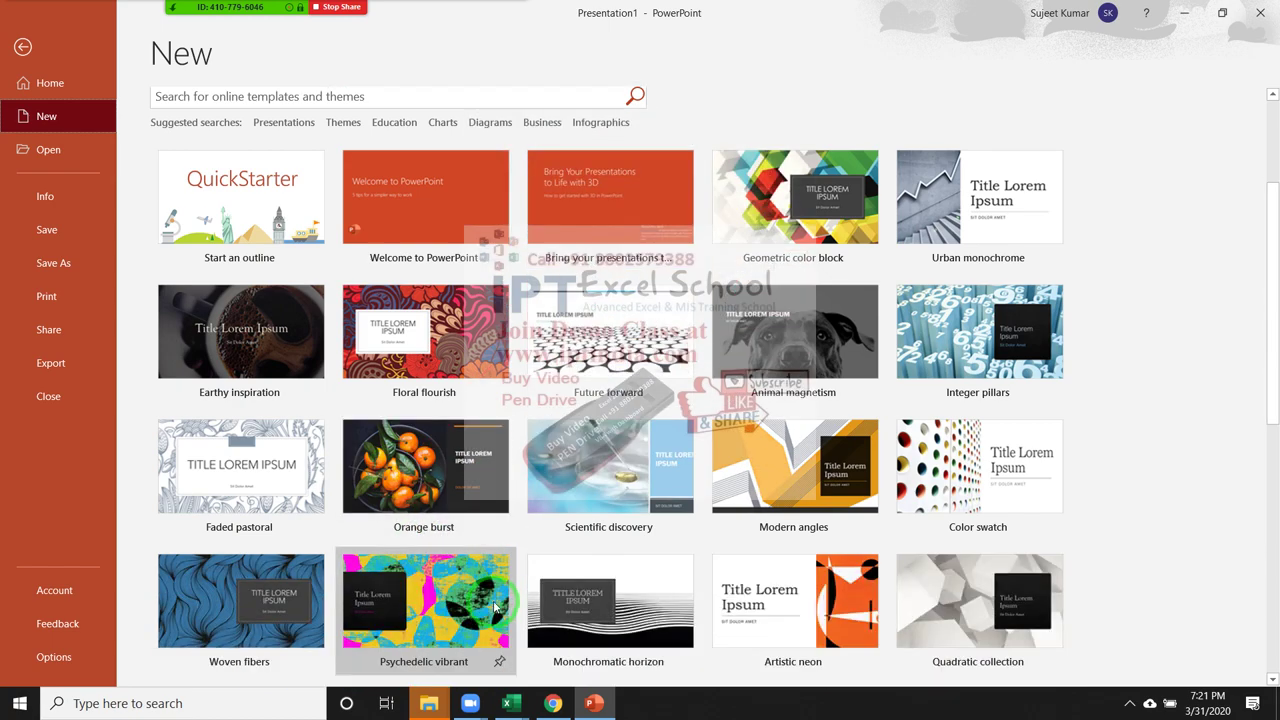
scroll(490, 602, down, 2)
scroll(490, 595, up, 5)
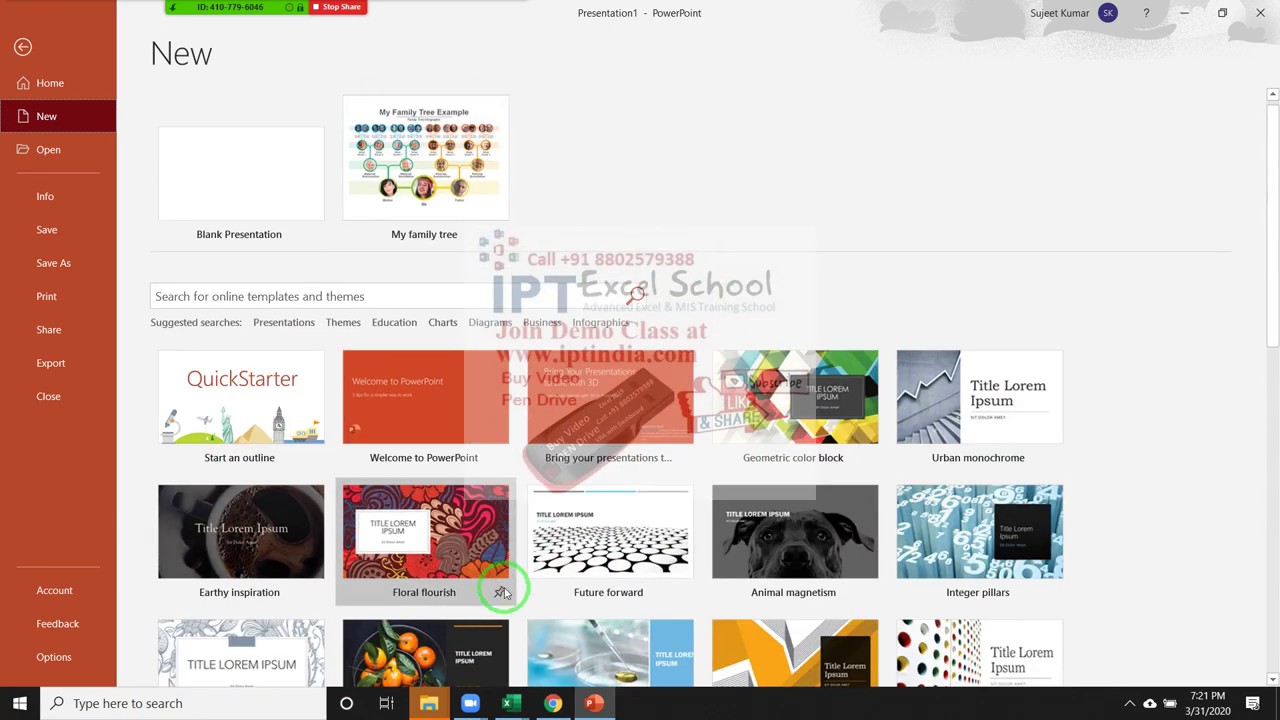
Step: Search online templates for 'market' and create a presentation from Retail pitch deck
click(307, 296)
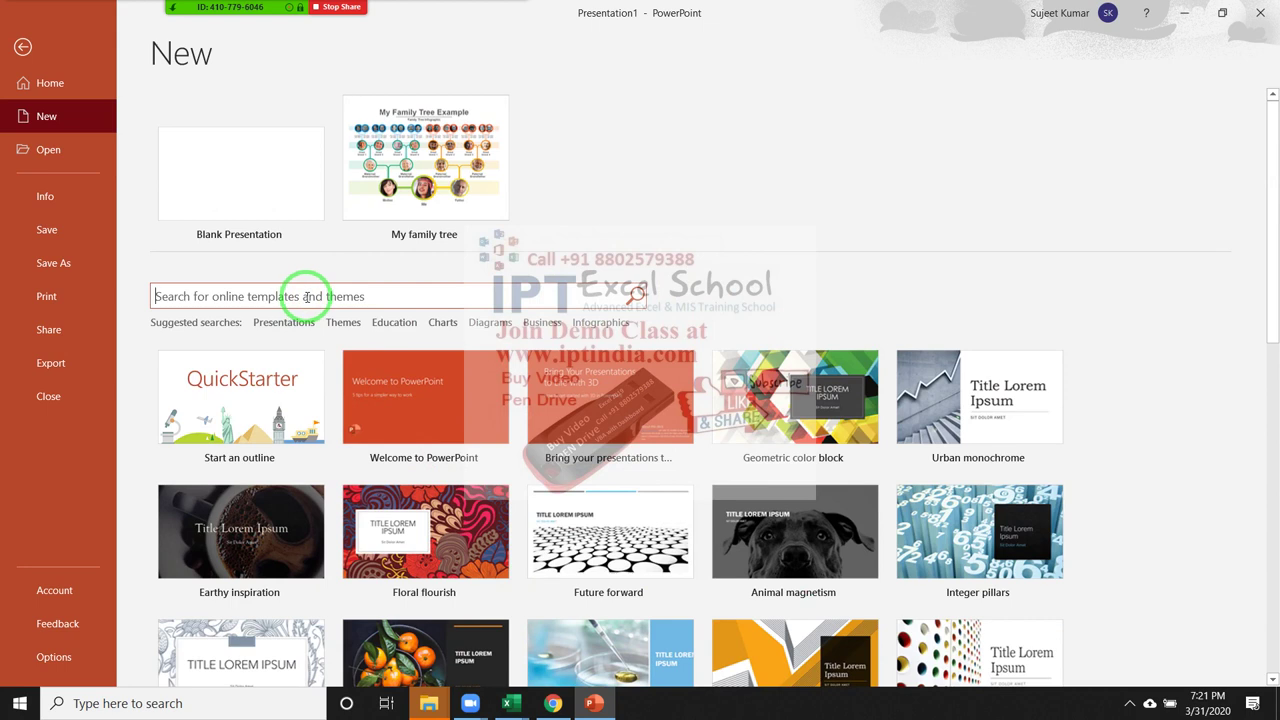
text(marke)
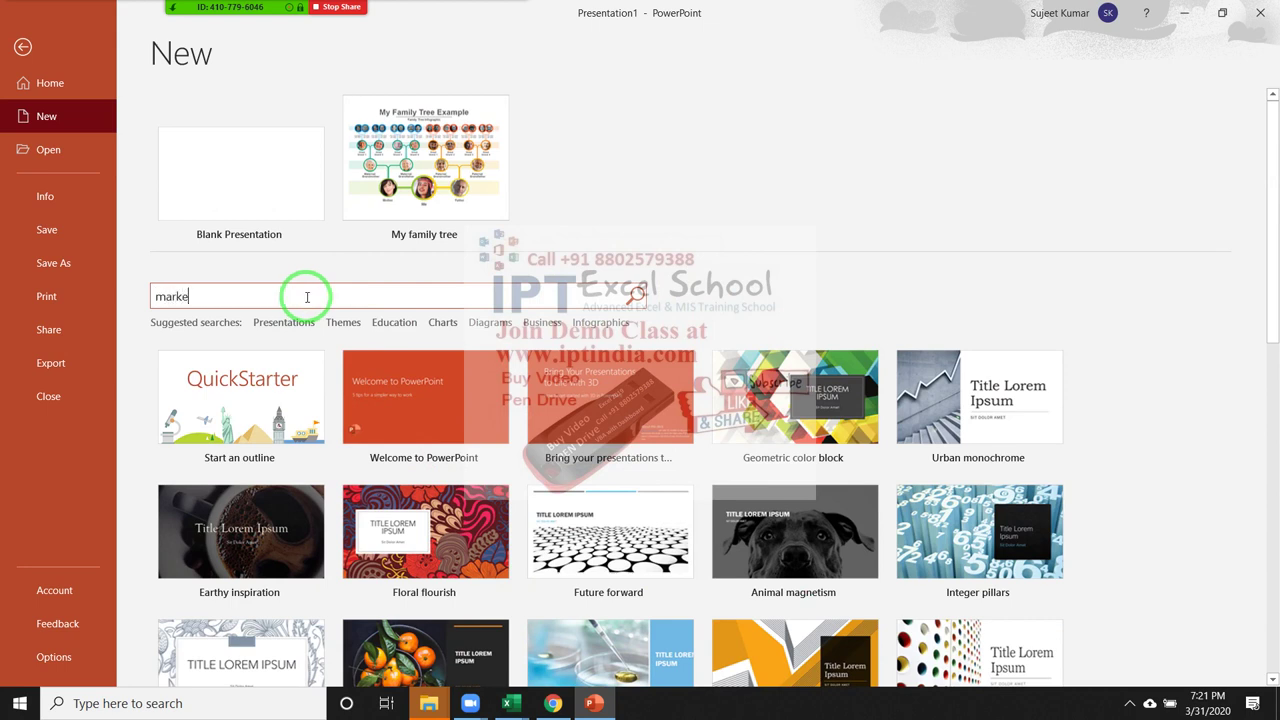
text(t)
key(Return)
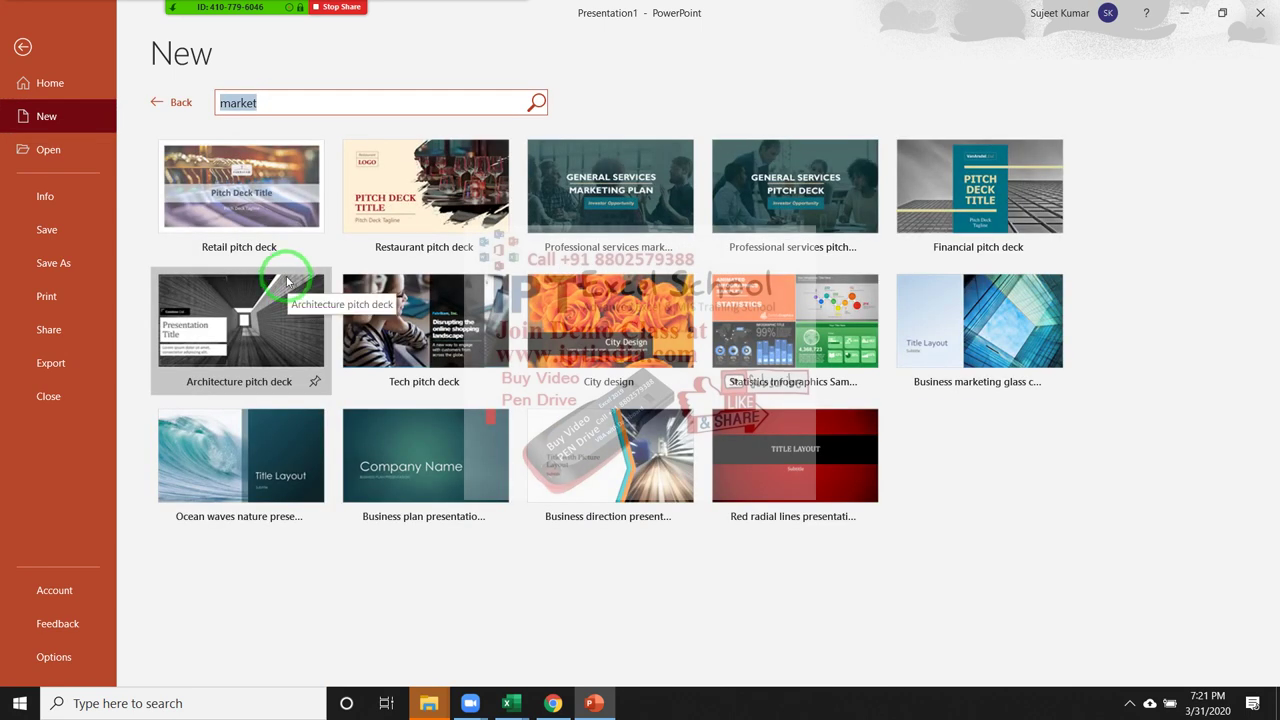
click(258, 215)
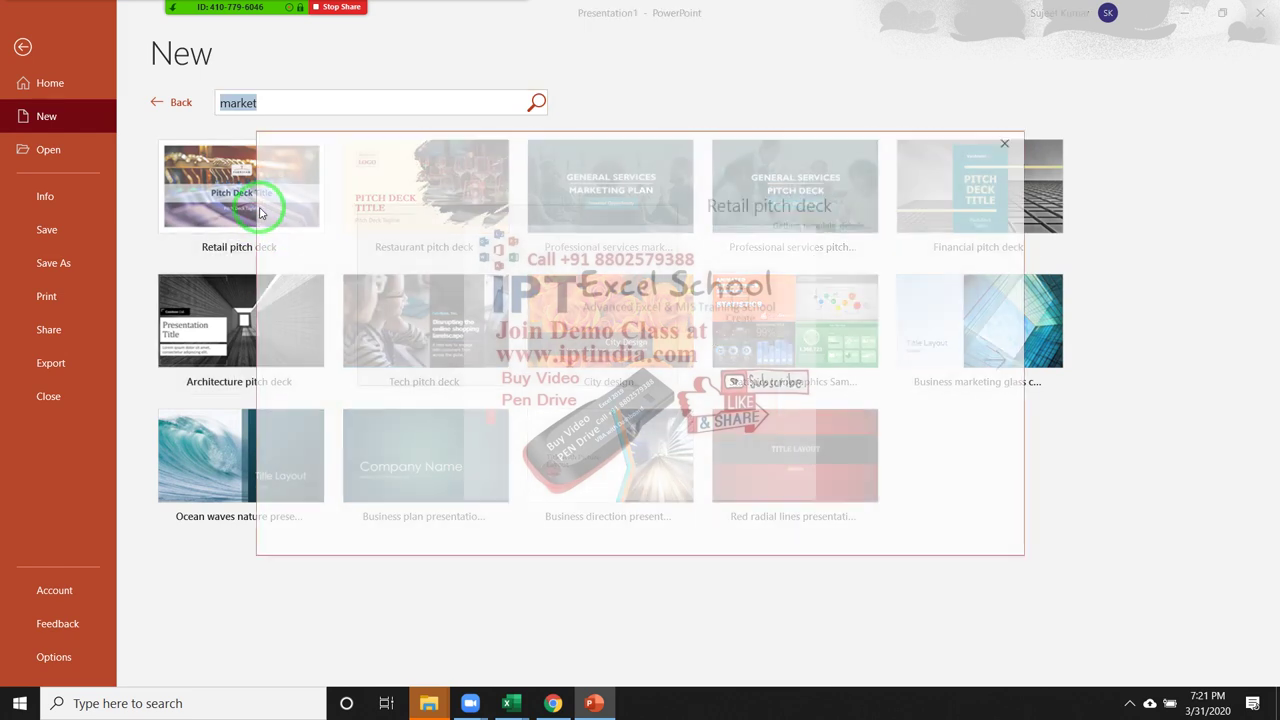
click(740, 421)
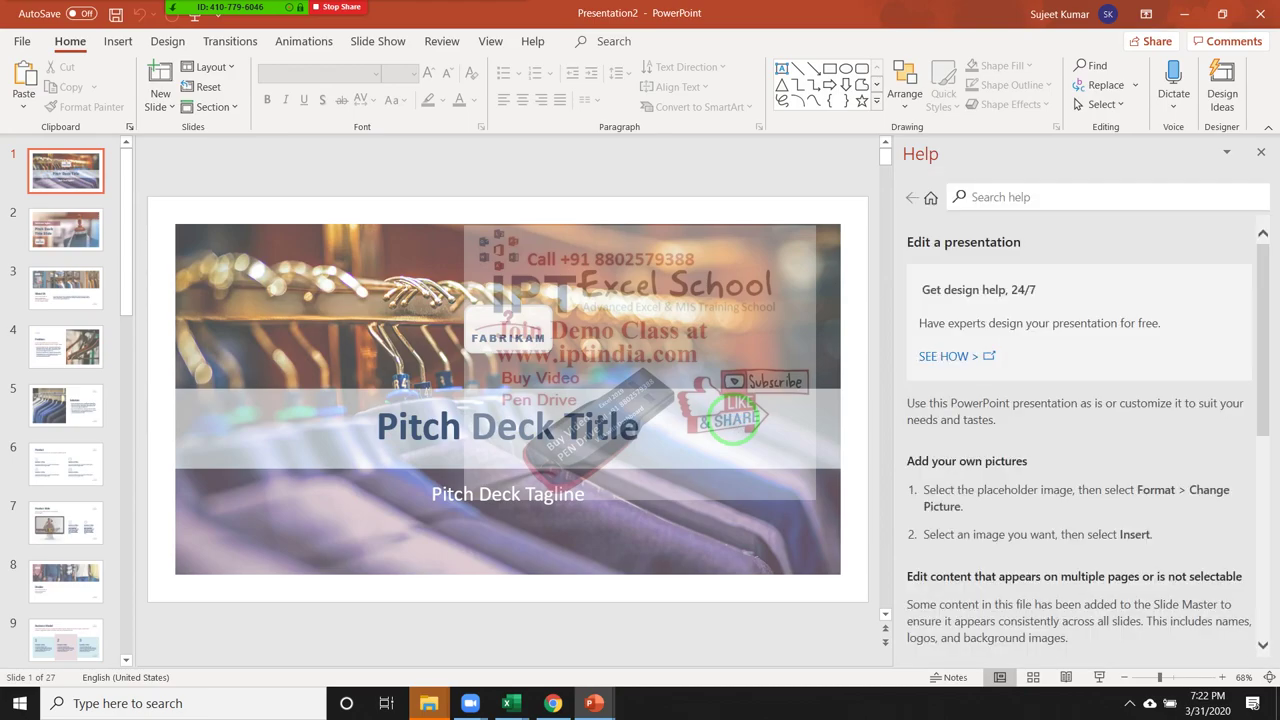
Step: Start the slide show with F5 and advance through all slides to the end-of-show screen
key(F5)
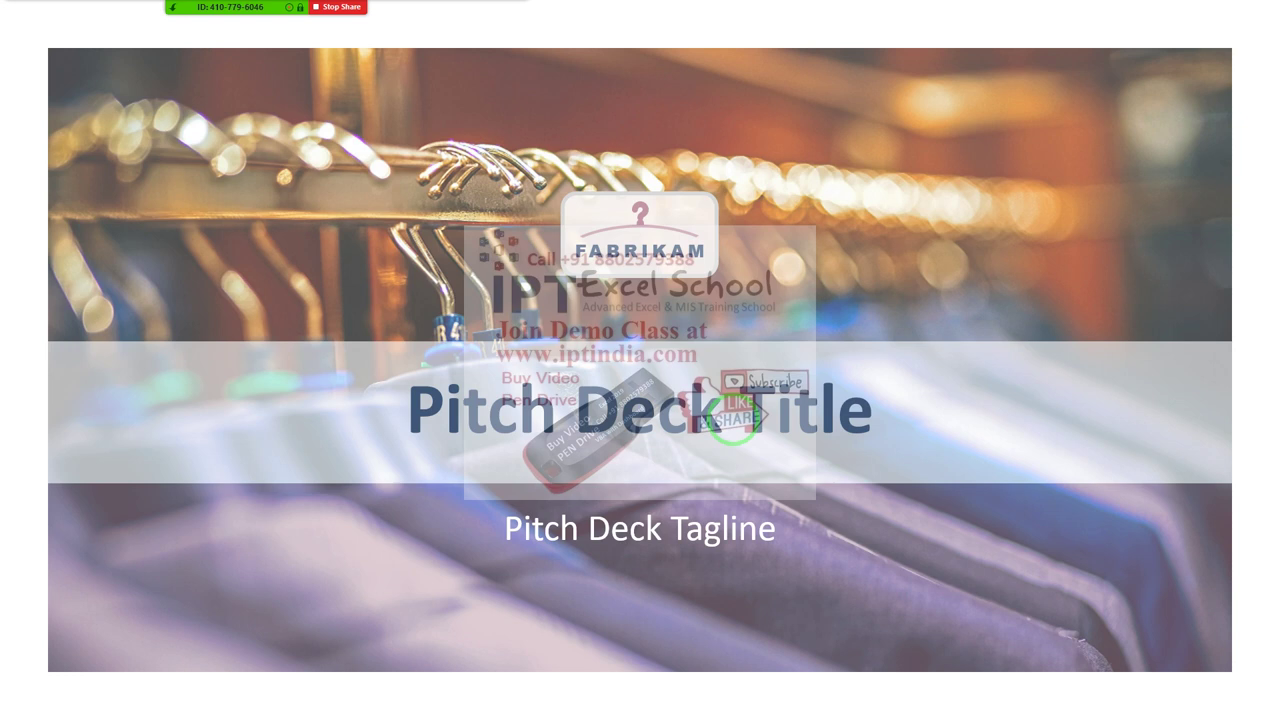
key(Right)
key(Right)
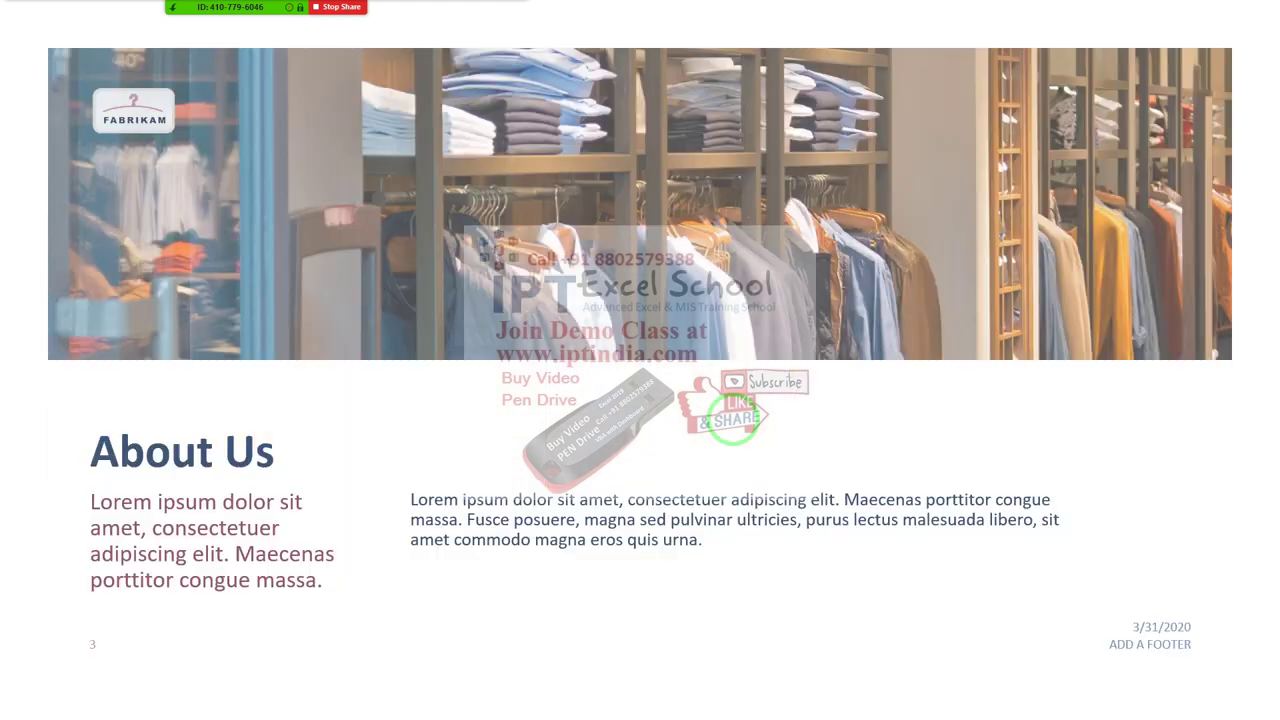
key(Right)
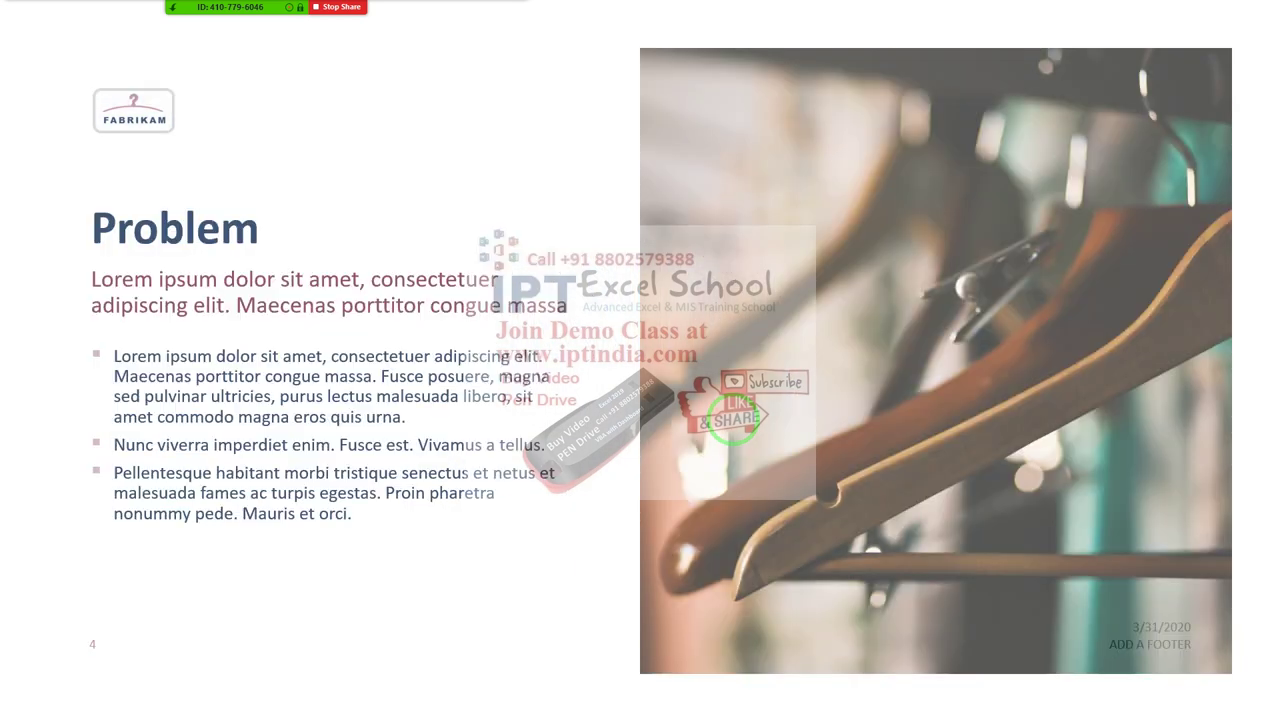
key(Right)
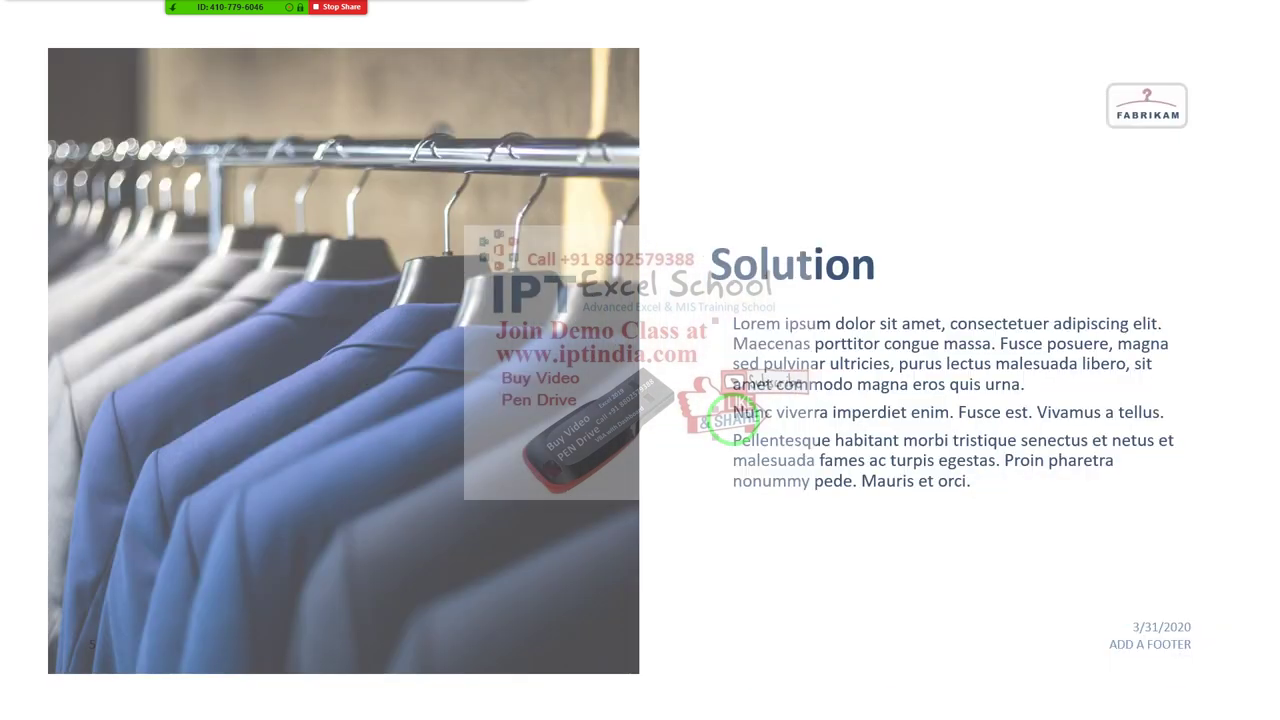
key(Right)
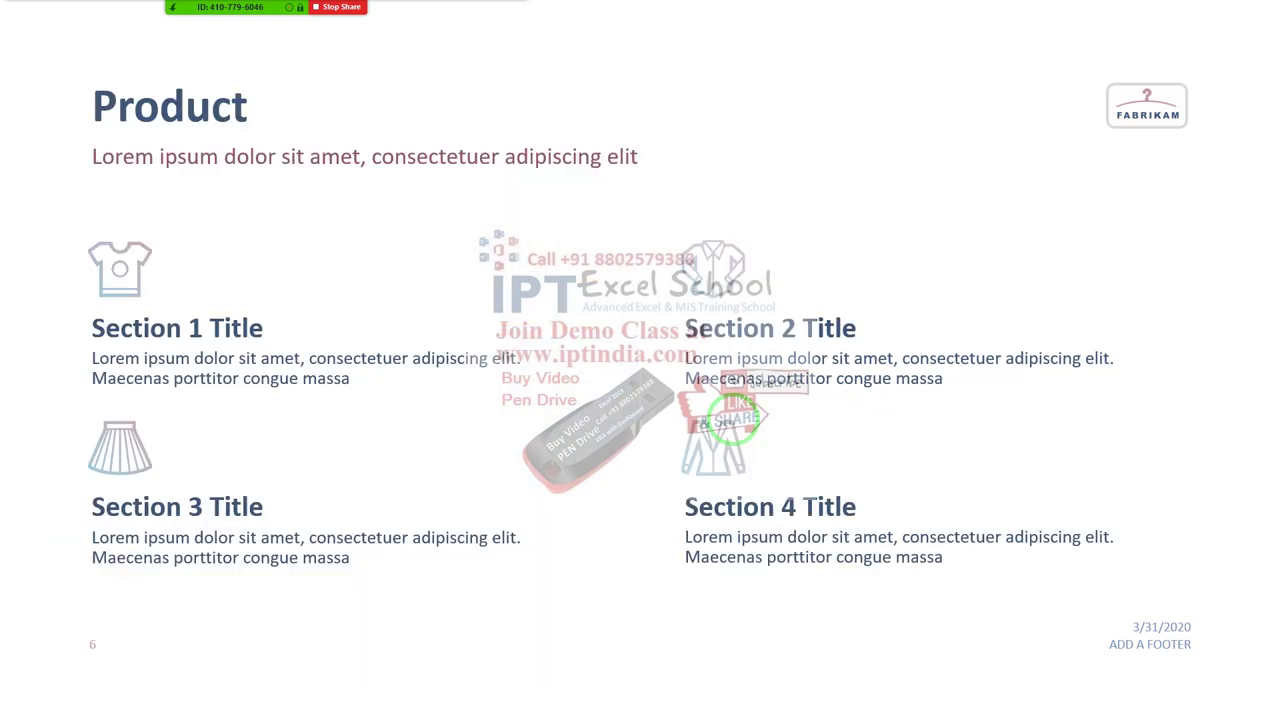
key(Right)
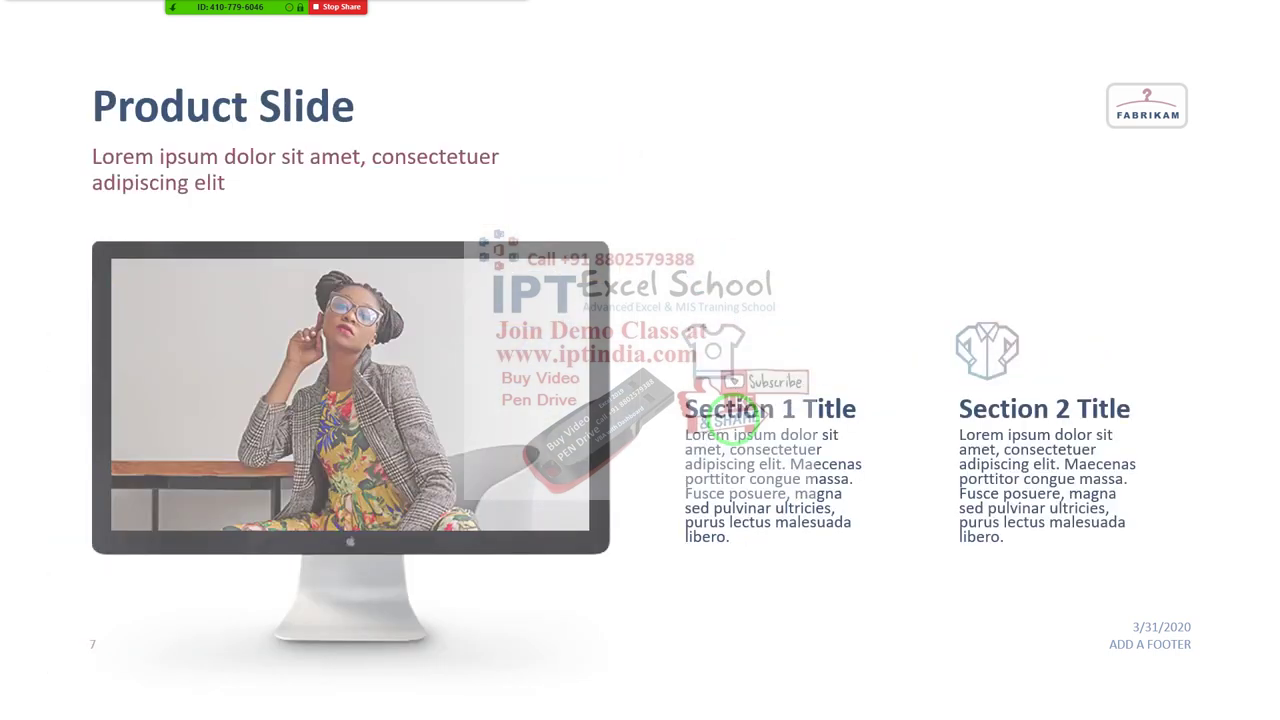
key(Right)
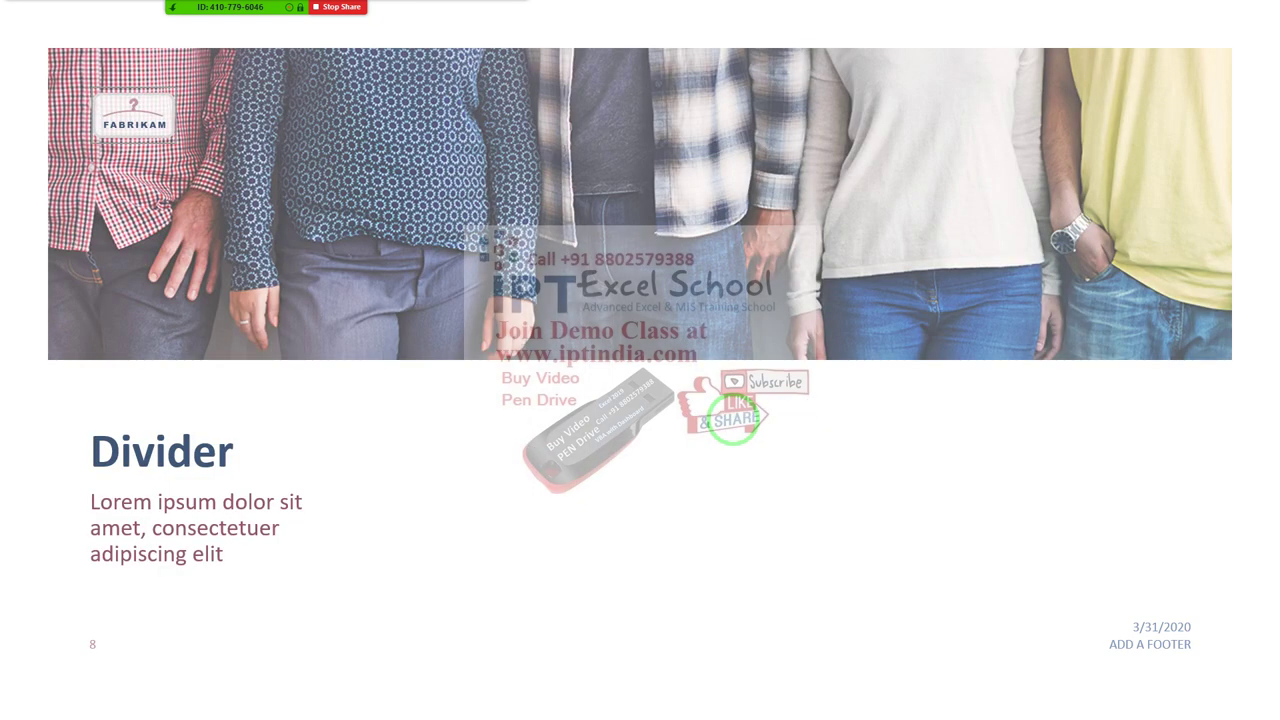
key(Right)
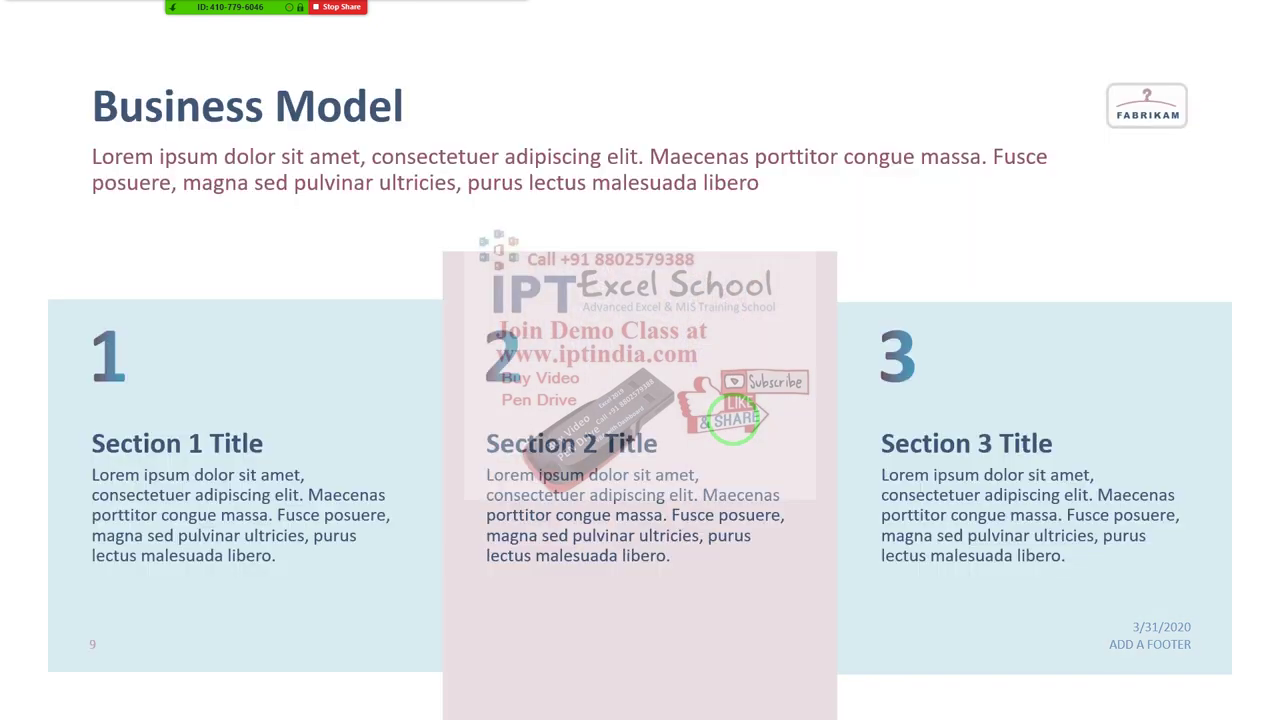
key(Right)
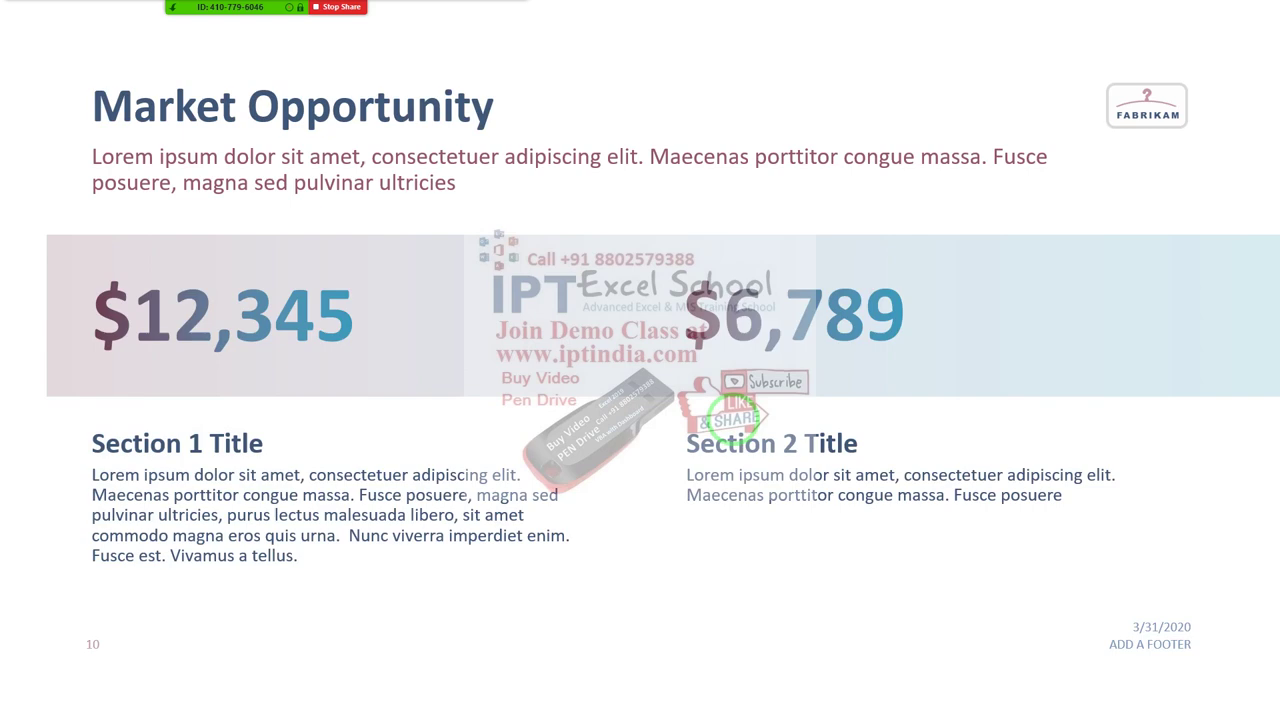
key(Right)
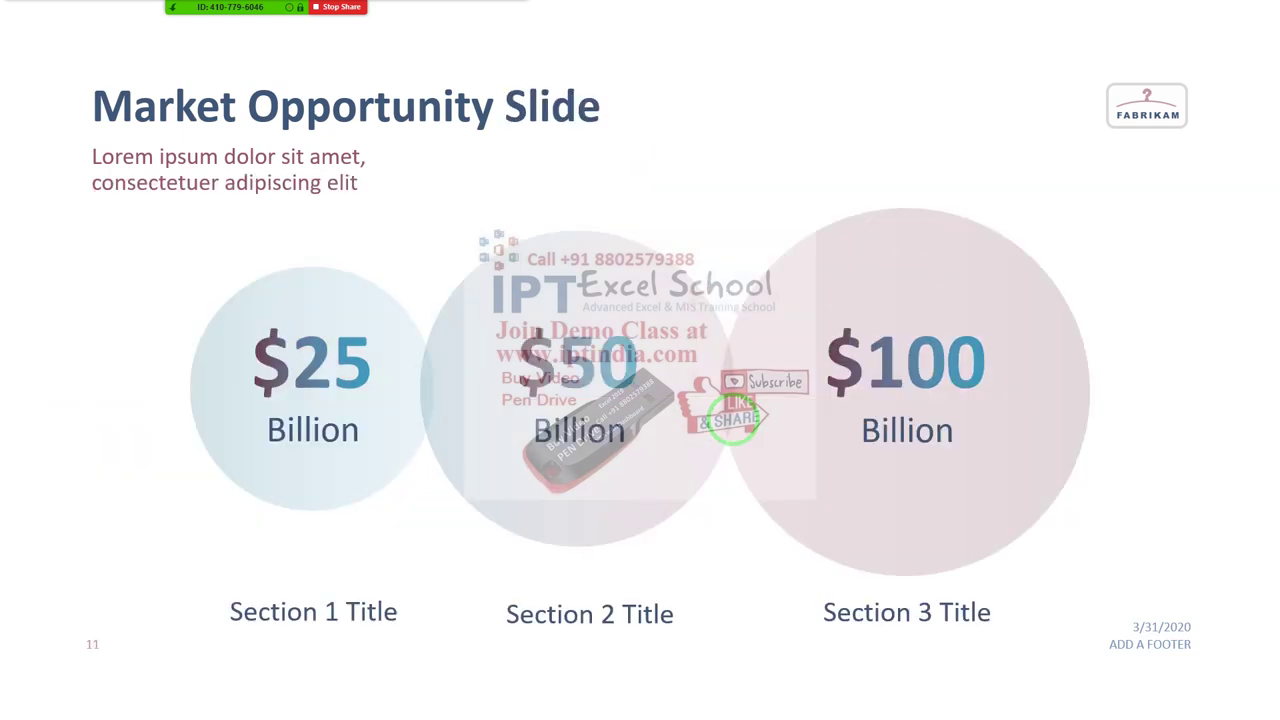
key(Right)
key(Right)
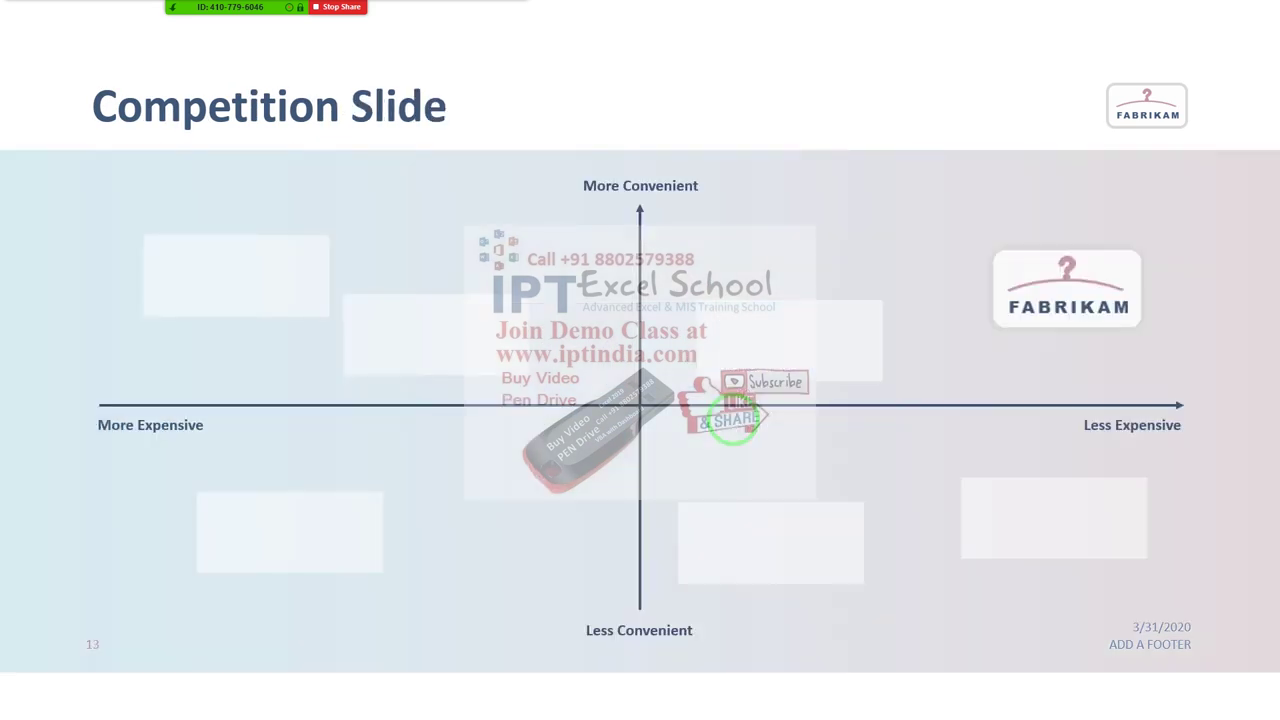
key(Right)
key(Right)
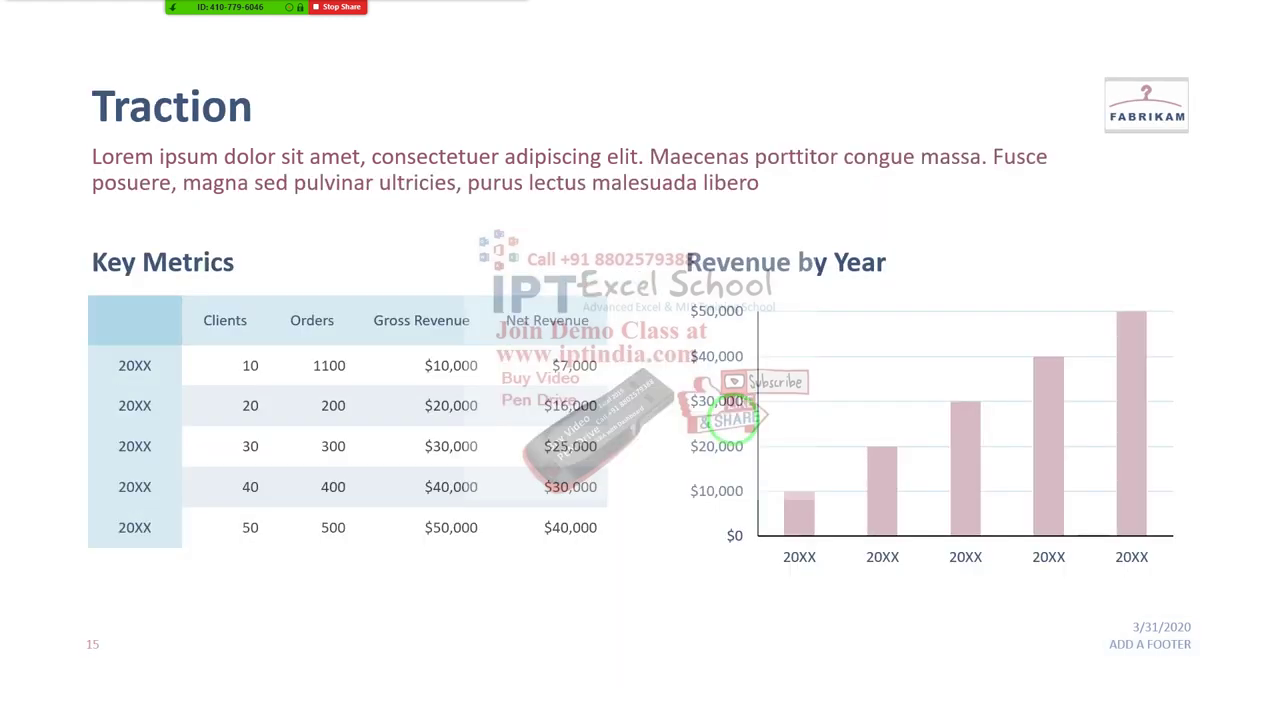
key(Right)
key(Right)
key(Right)
key(Right)
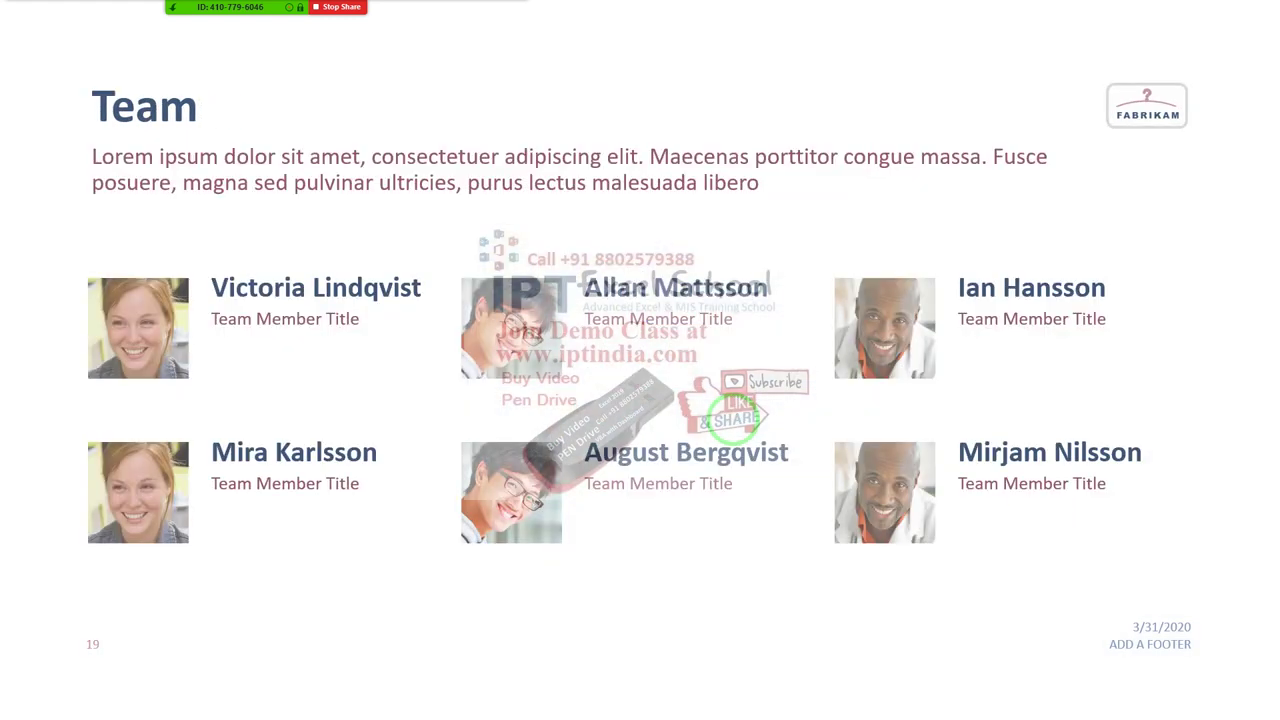
key(Right)
key(Right)
key(Right)
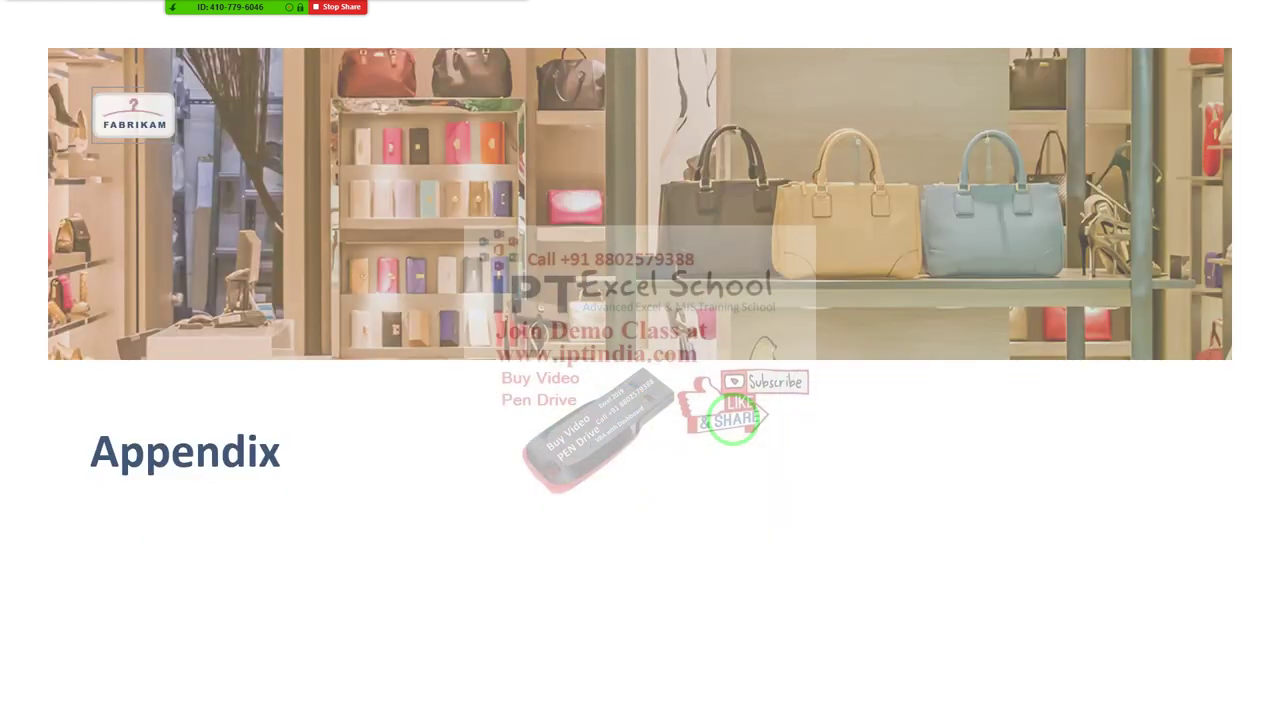
key(Right)
key(Right)
key(Right)
key(Right)
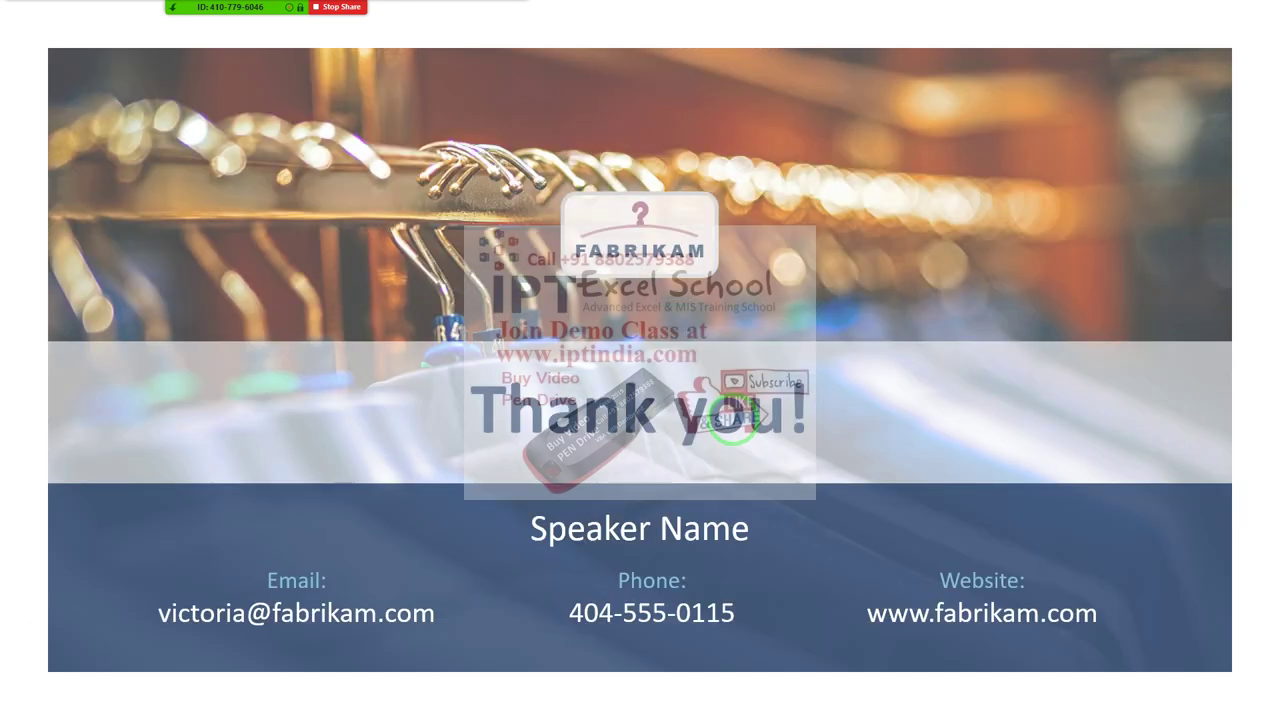
key(Right)
key(Right)
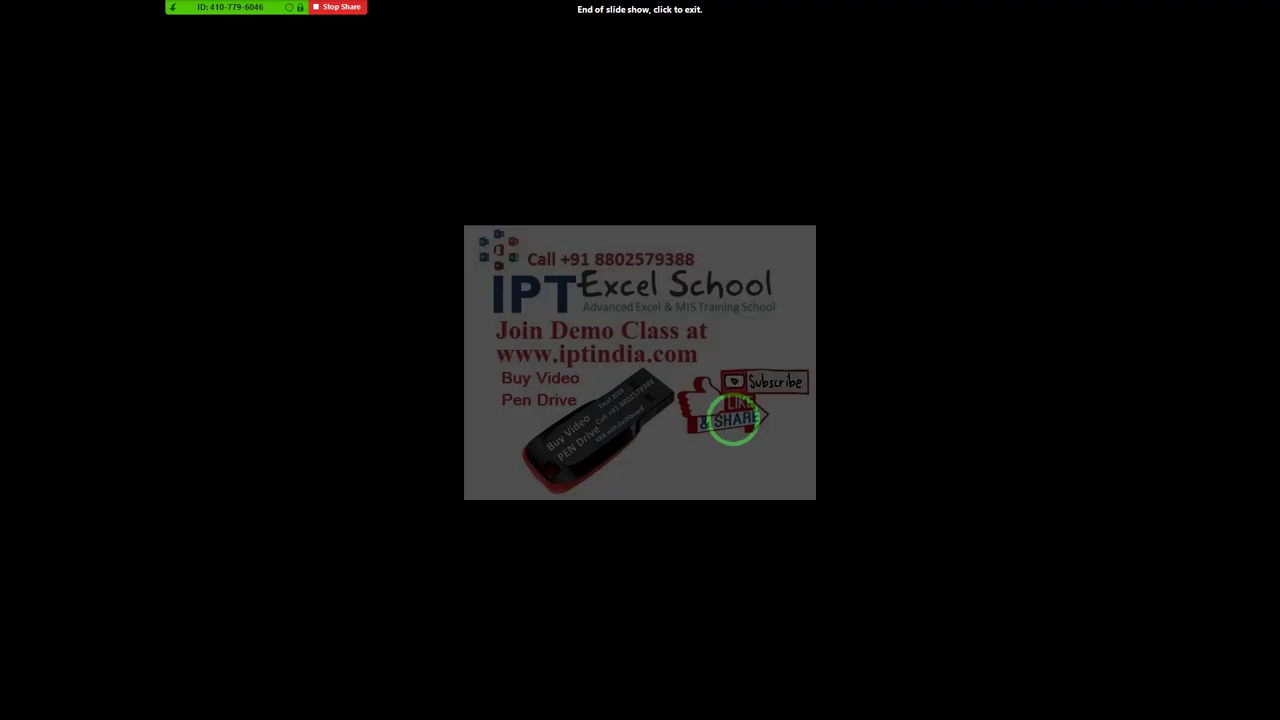
key(Right)
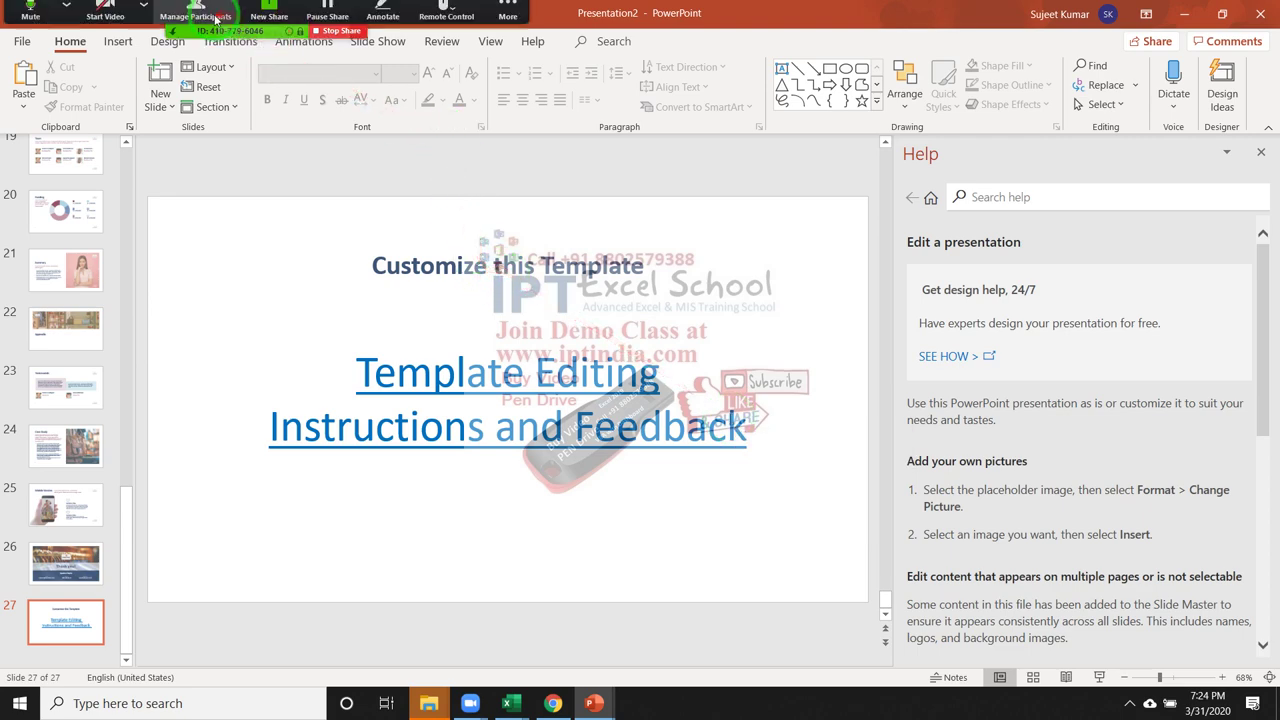
Step: Go to File > New to show the template gallery with Retail pitch deck listed
click(22, 41)
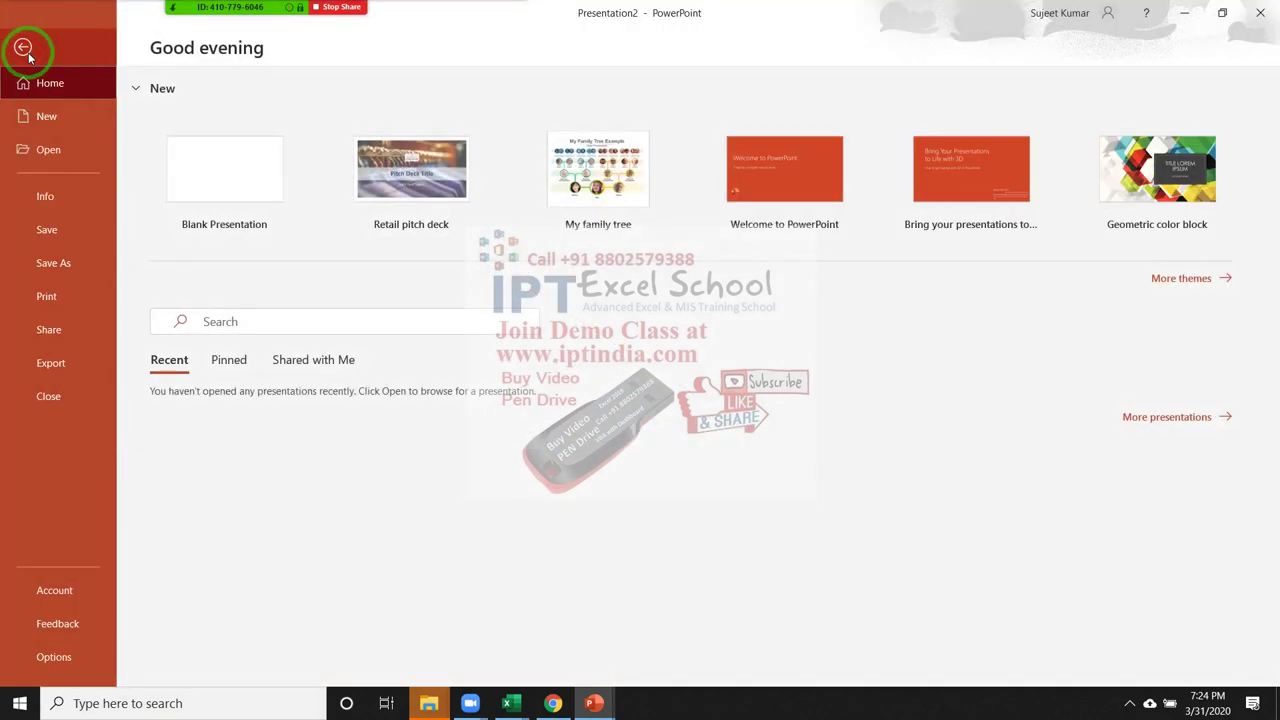
click(47, 118)
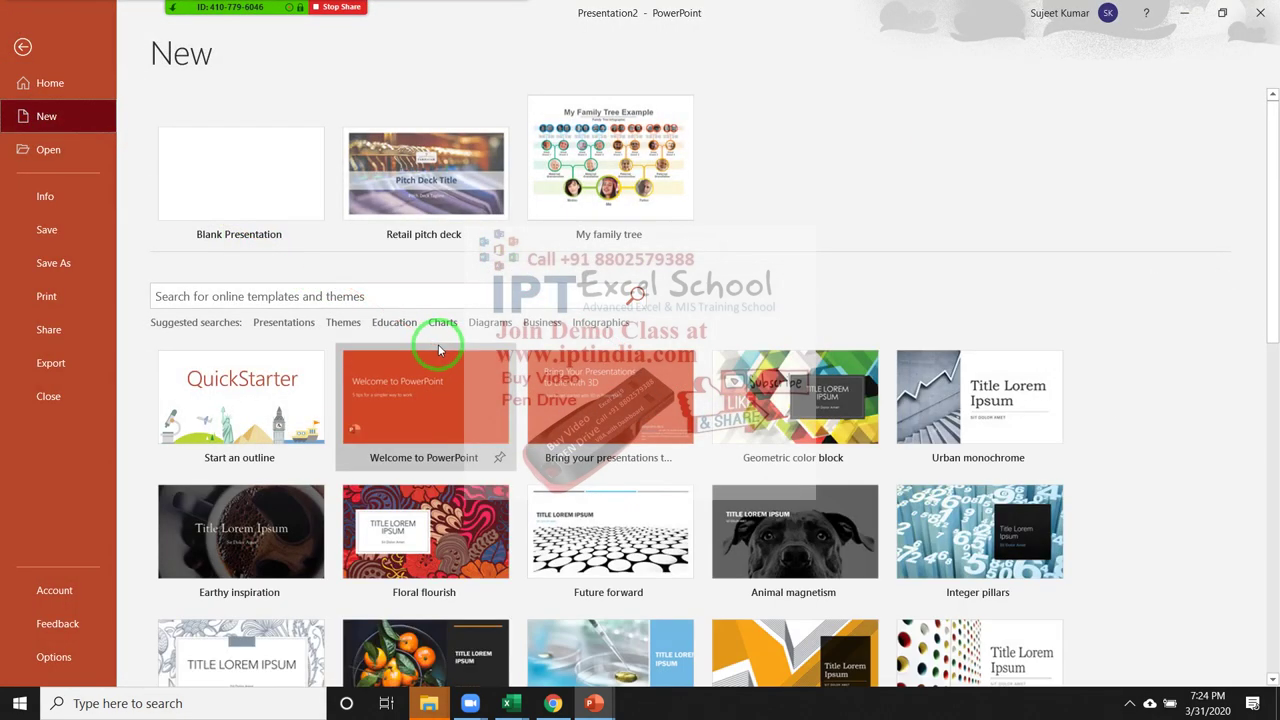